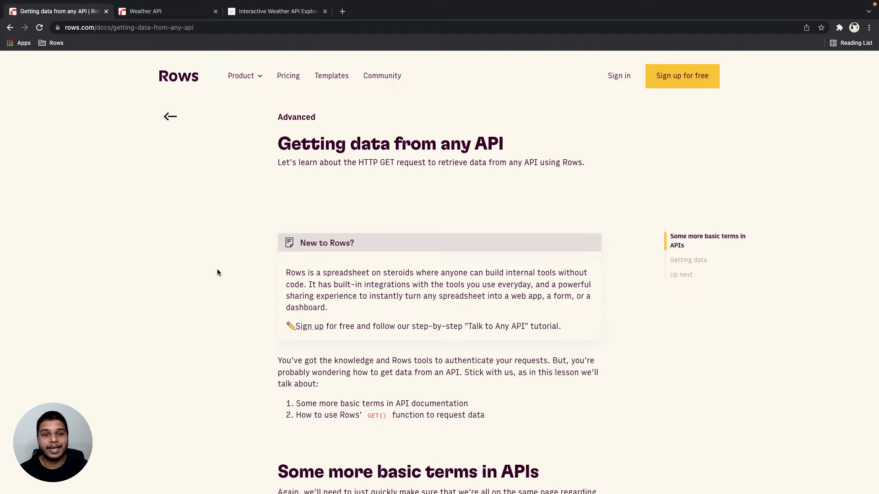
Step: Switch from the Rows docs via the API explorer to the Weather API spreadsheet tab
key("ctrl+Tab")
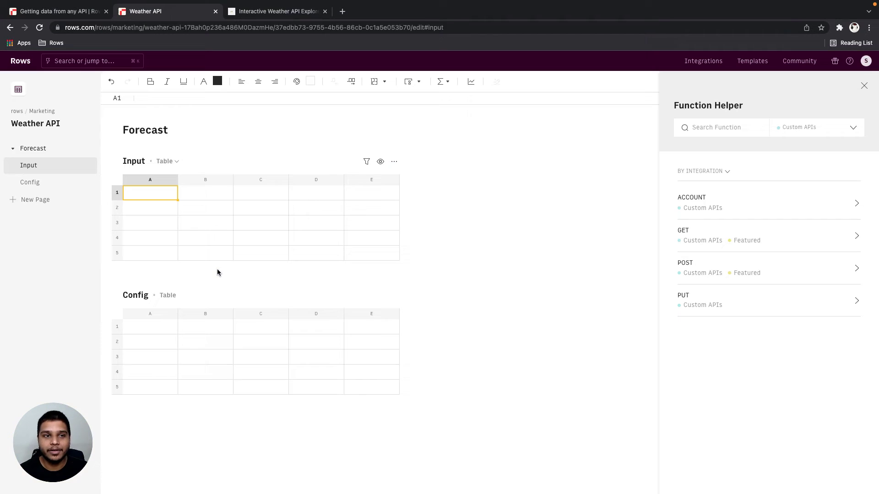
key("ctrl+Tab")
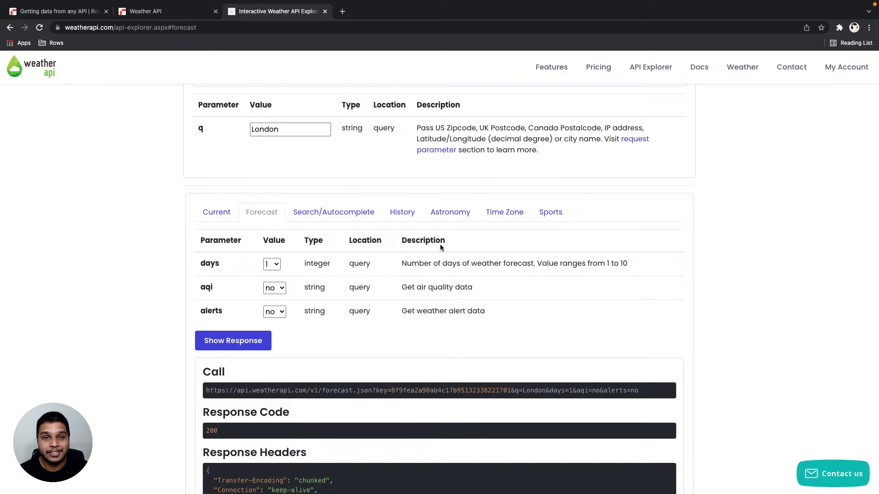
key("ctrl+shift+Tab")
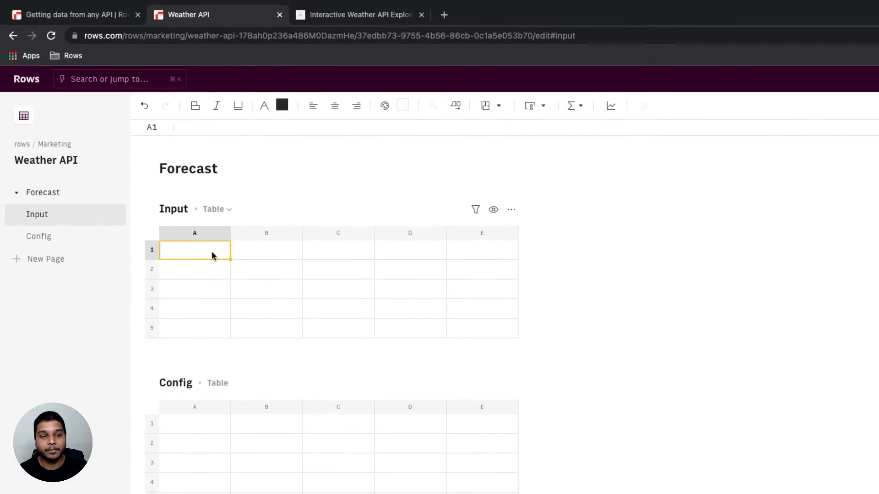
Step: Put a bold City label in A1 and an input field holding Berlin in B1
type("City")
key("Tab")
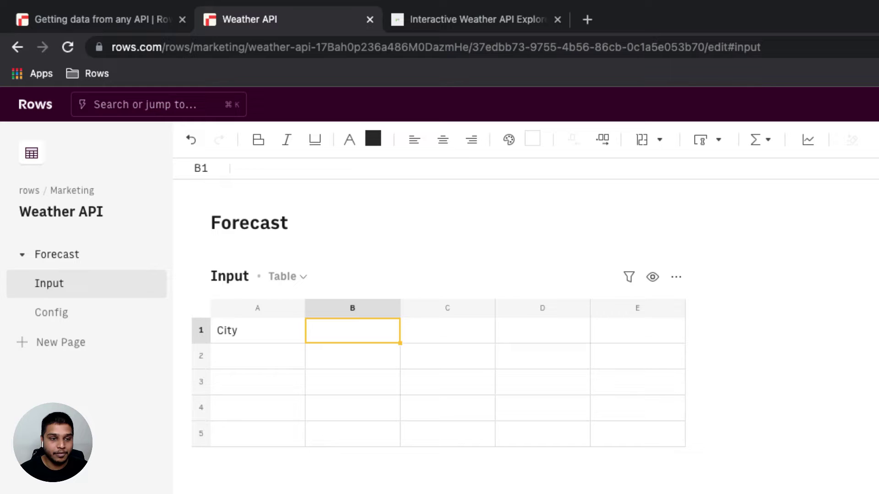
left_click(257, 330)
key("super+b")
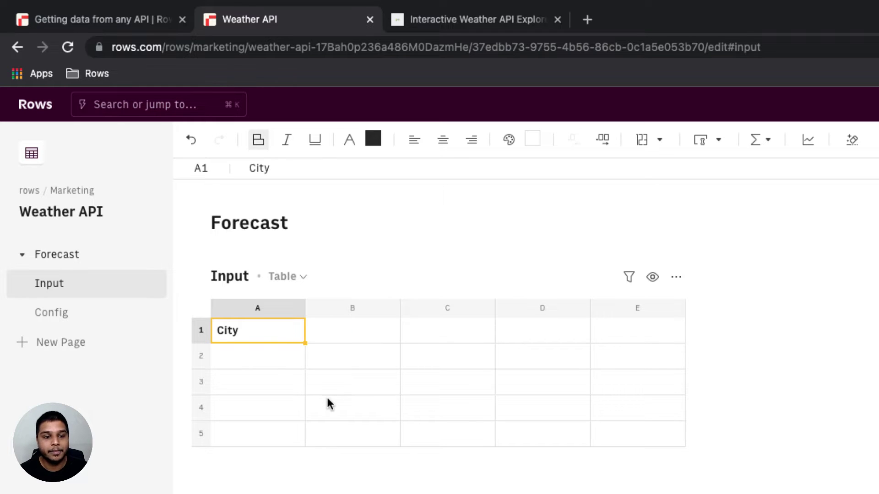
key("Tab")
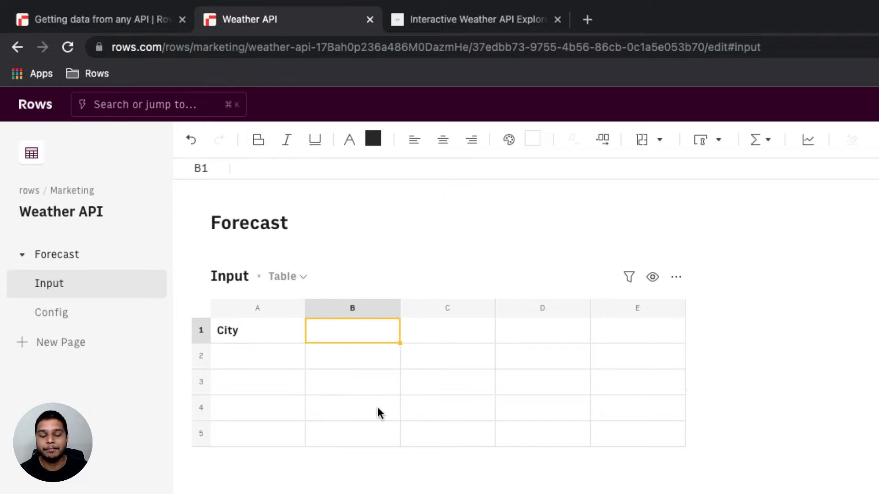
left_click(717, 145)
left_click(741, 234)
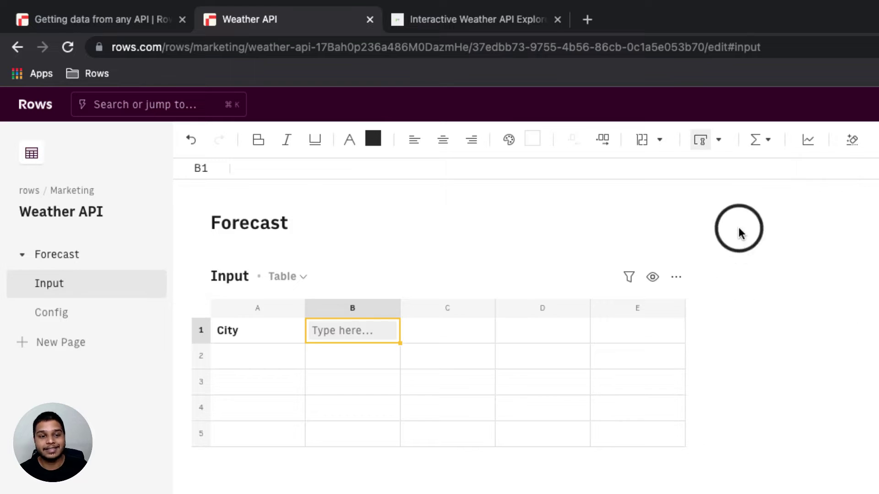
left_click(338, 330)
type("Berlin")
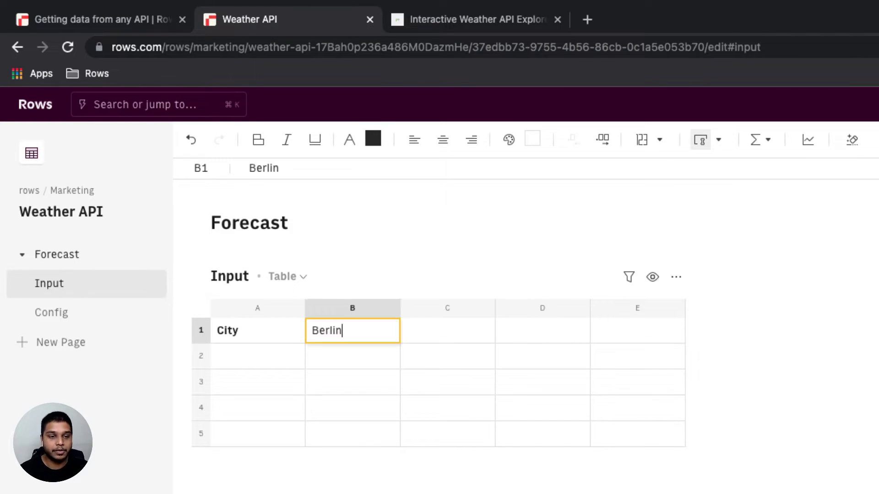
key("Tab")
Step: Delete the empty columns C–E and rows 2–5 from the Input table
left_click(443, 307)
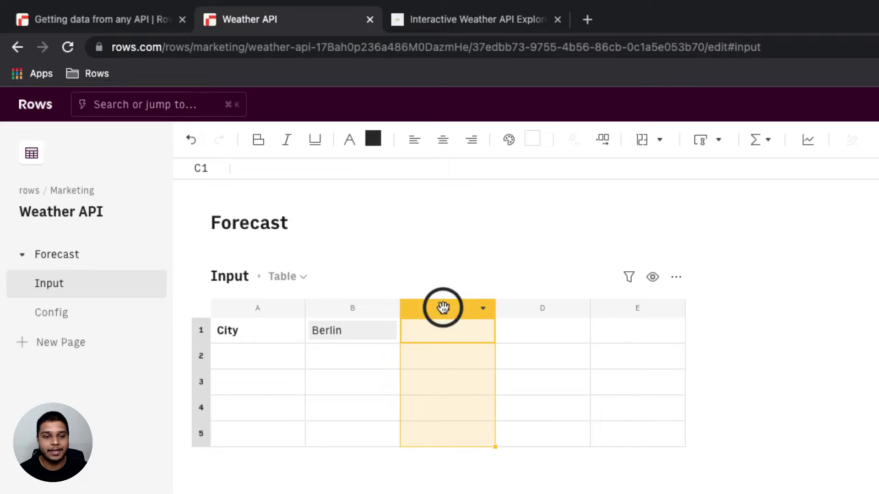
left_click(615, 308, "shift")
right_click(614, 311)
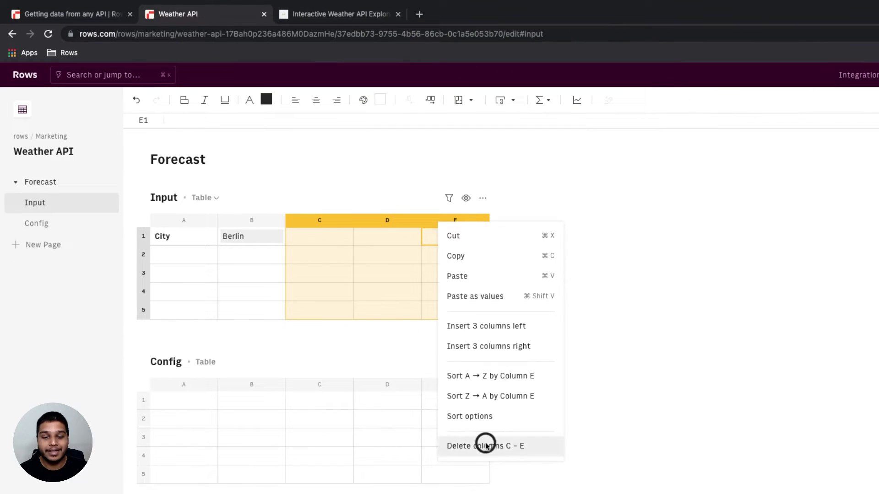
left_click(486, 445)
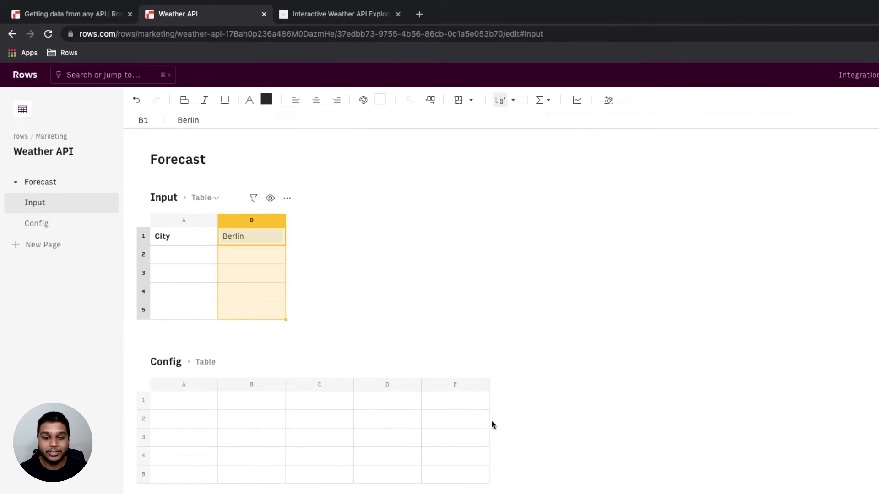
left_click(144, 253)
left_click(140, 314, "shift")
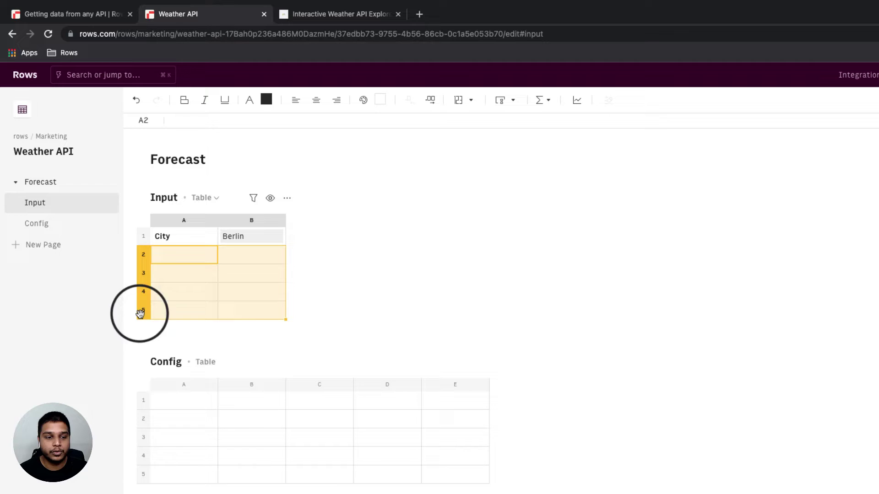
right_click(140, 311)
left_click(202, 466)
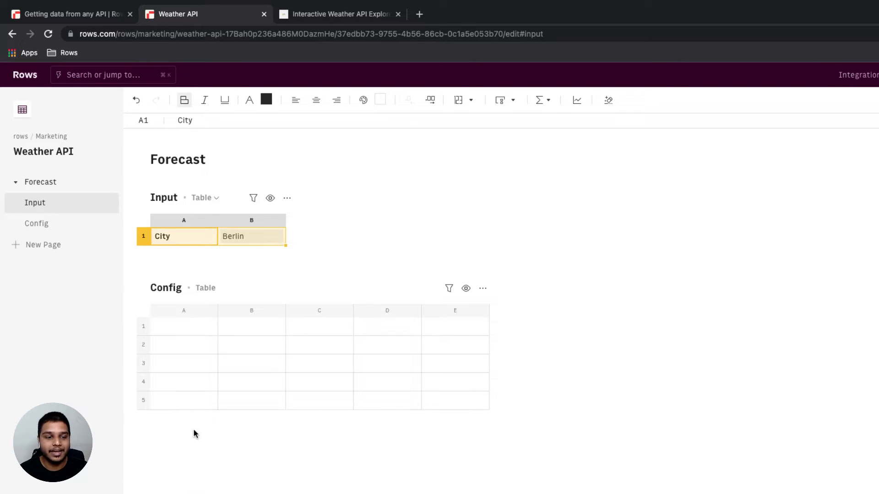
left_click(190, 330)
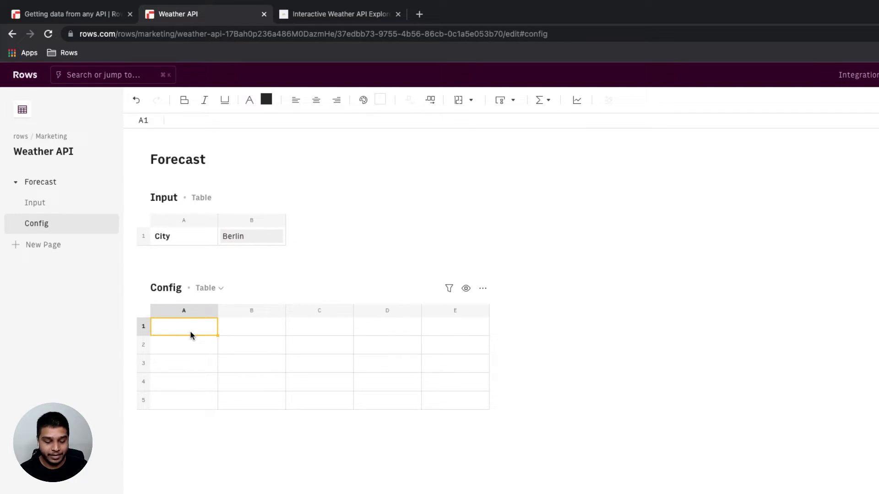
Step: Label Config A1 'API endpoint' and select the forecast Call URL in the API explorer
type("API endpo")
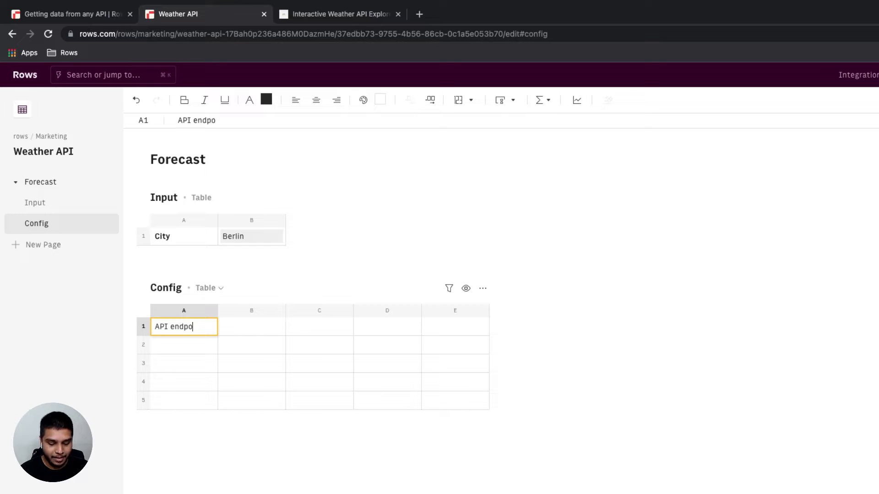
type("int")
key("Tab")
key("ctrl+Tab")
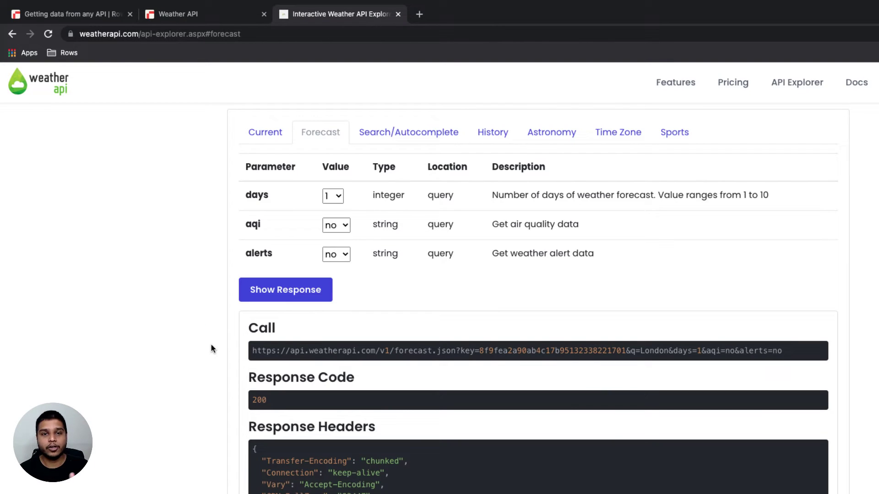
left_click_drag(253, 350, 780, 351)
key("super+c")
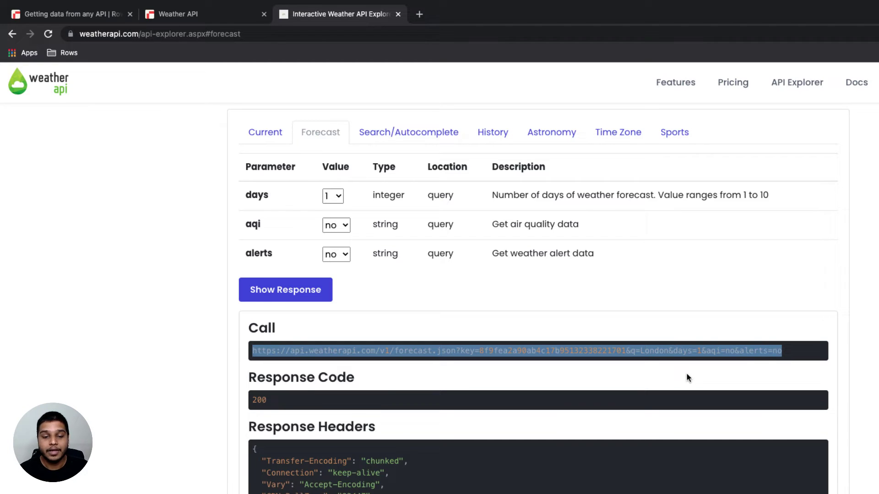
key("ctrl+shift+Tab")
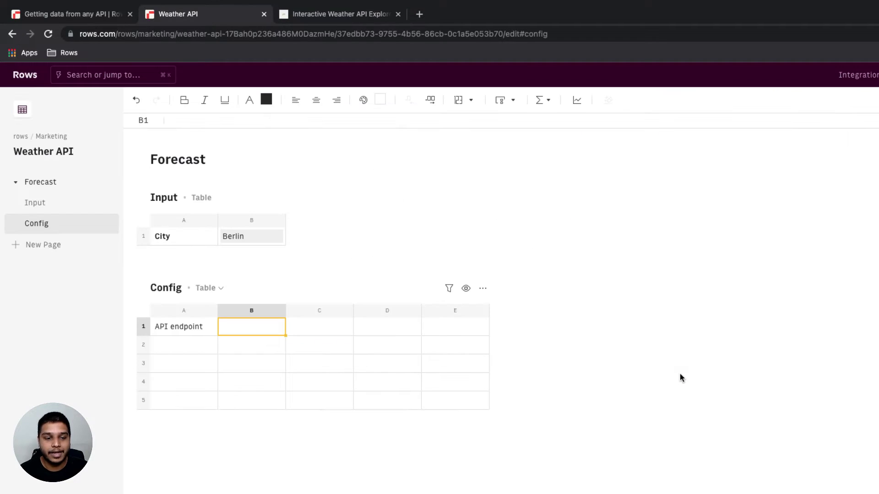
key("super+v")
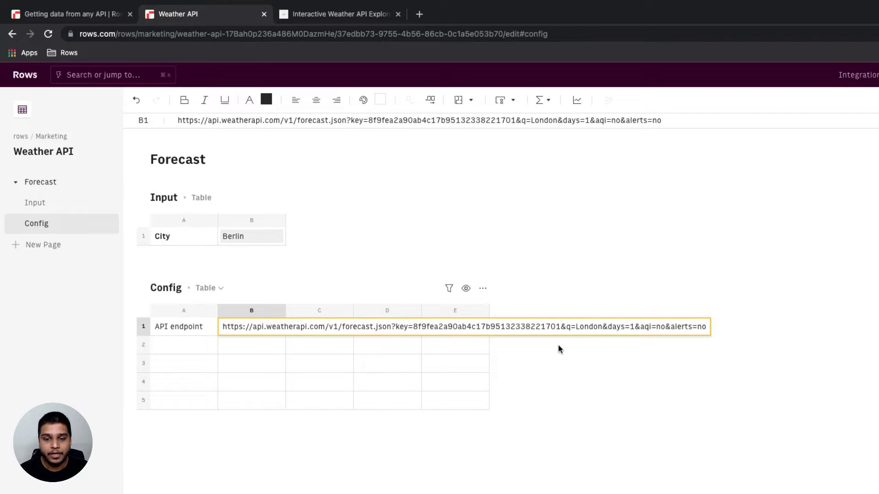
double_click(590, 327)
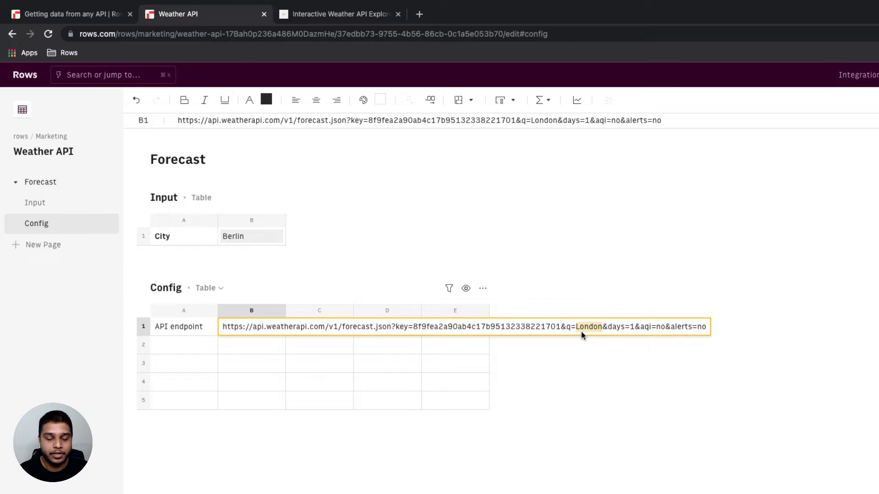
key("shift+Left")
key("shift+Left")
key("shift+Left")
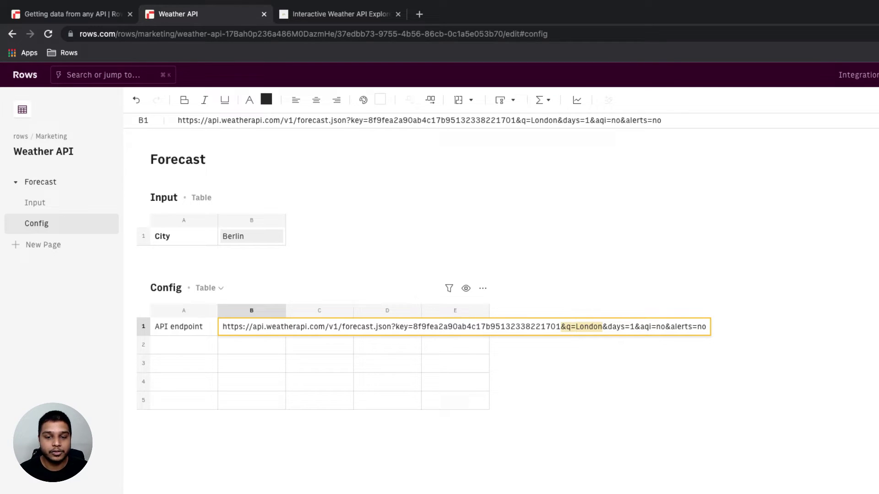
key("BackSpace")
type("&q=London")
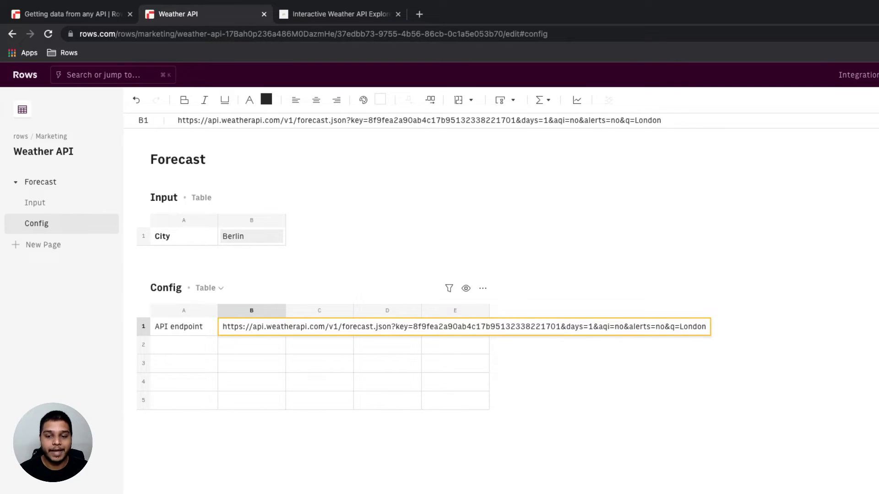
key("alt+shift+Left")
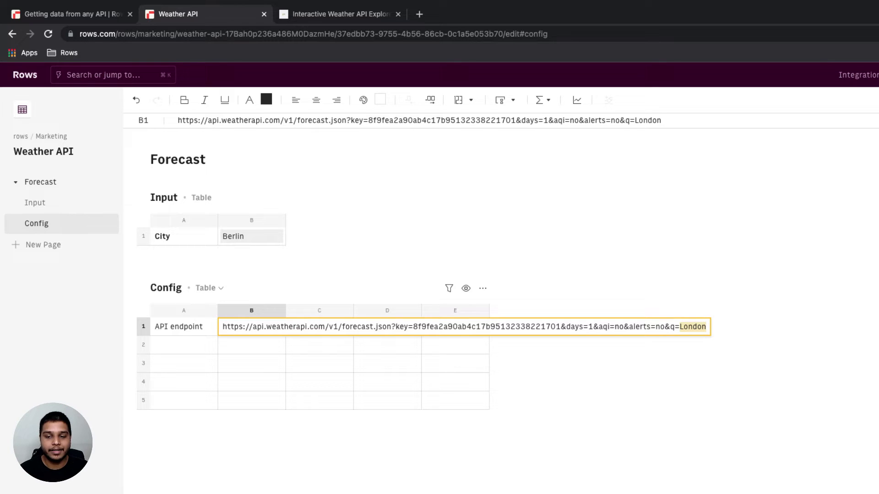
key("BackSpace")
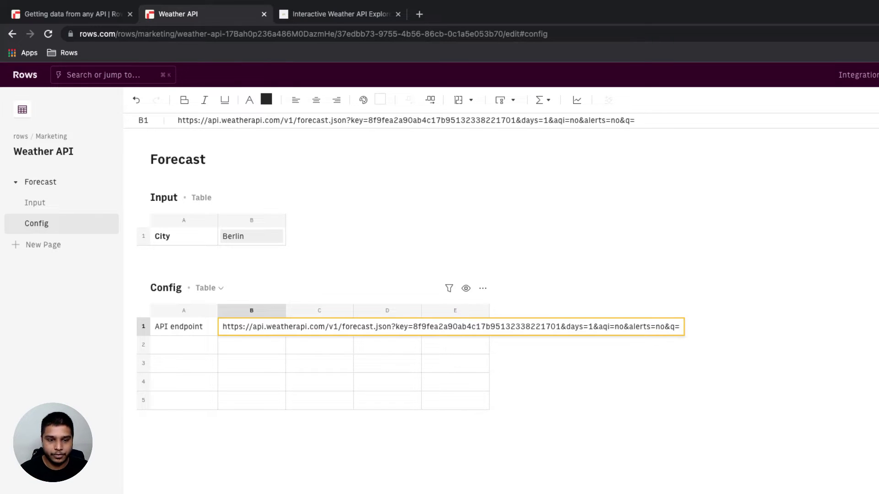
key("super+a")
key("super+c")
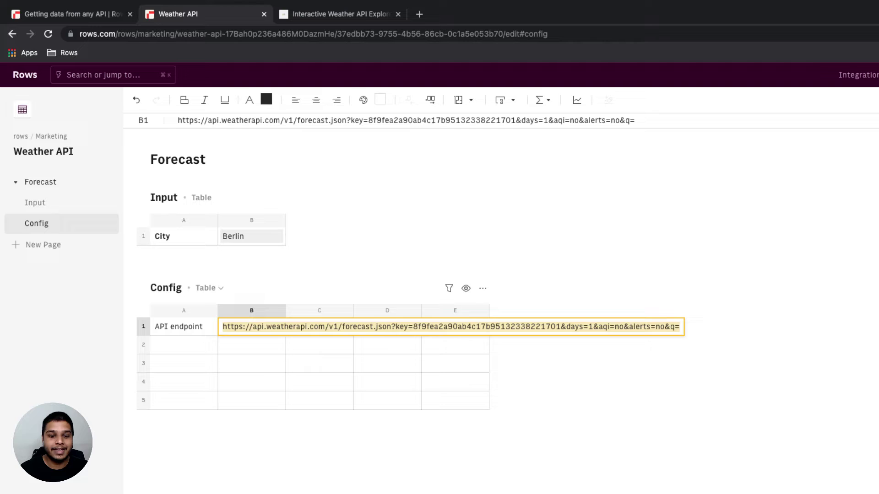
key("BackSpace")
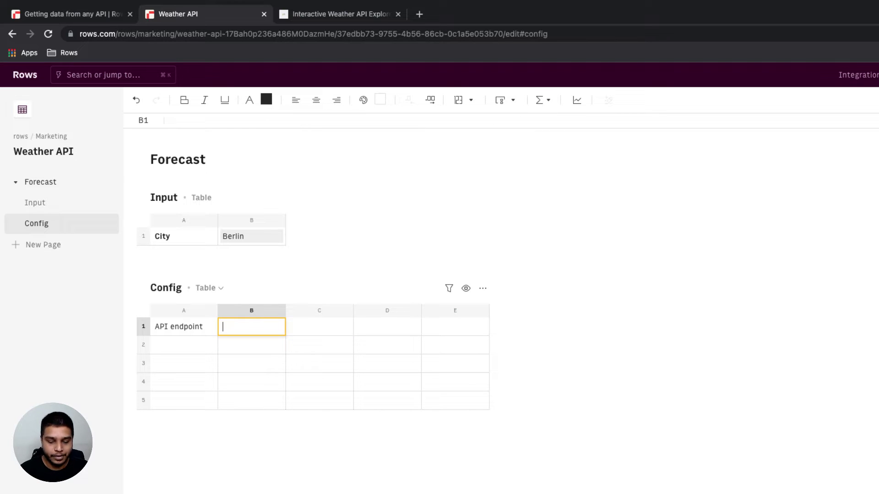
Step: Enter =CONCAT(pasted forecast URL, 'Input'!B1) in Config B1 to append the Berlin city
type("=conca")
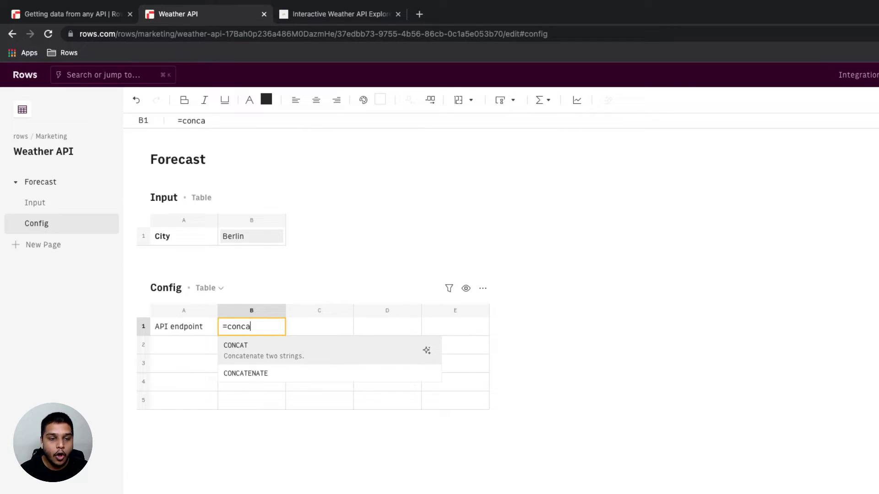
key("Tab")
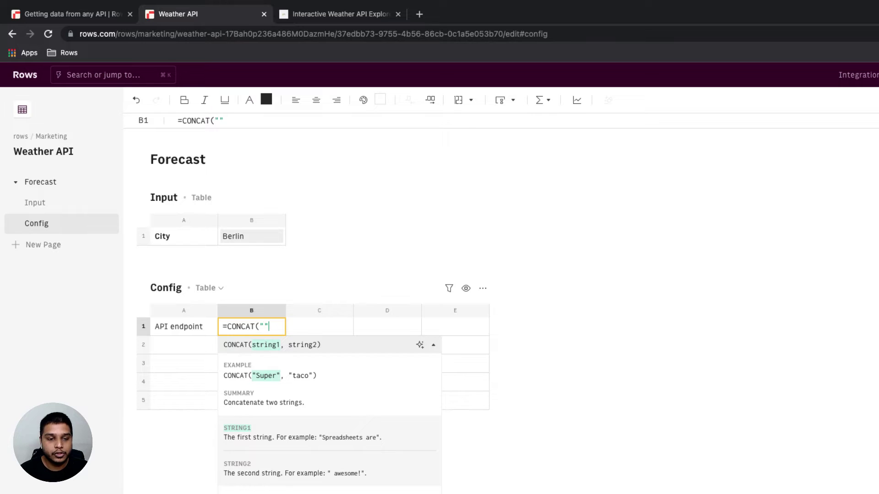
key("super+v")
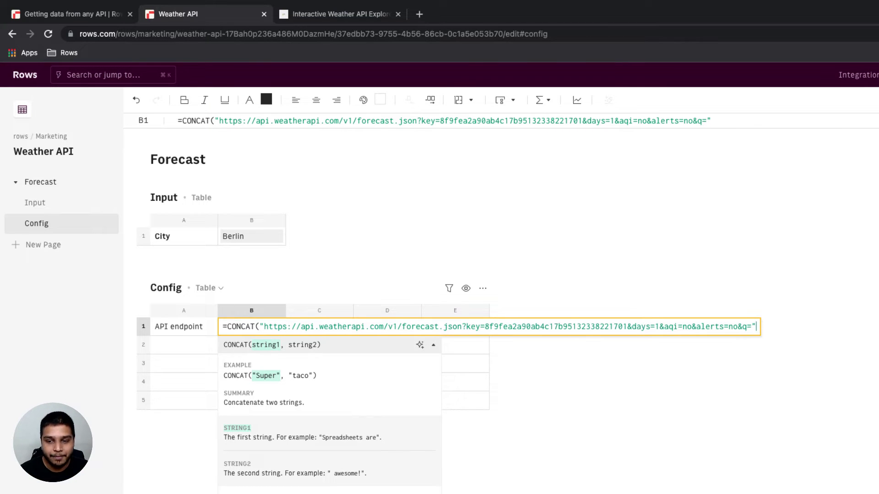
type(",")
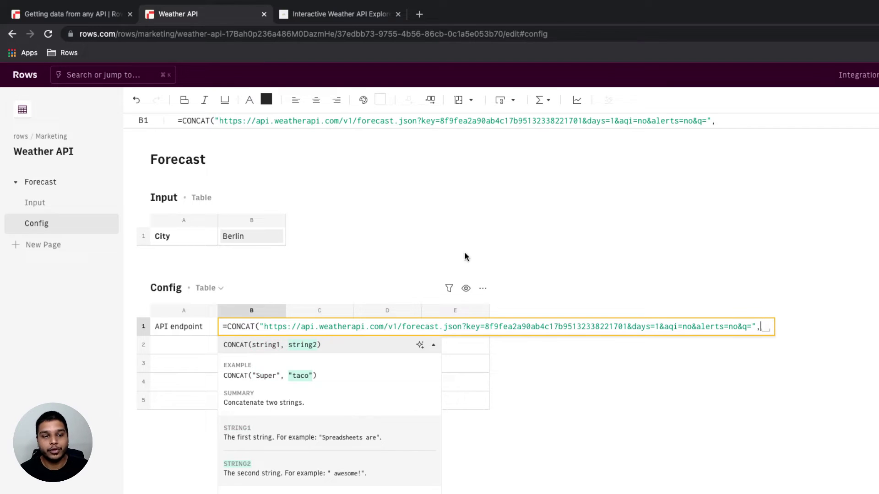
left_click(237, 236)
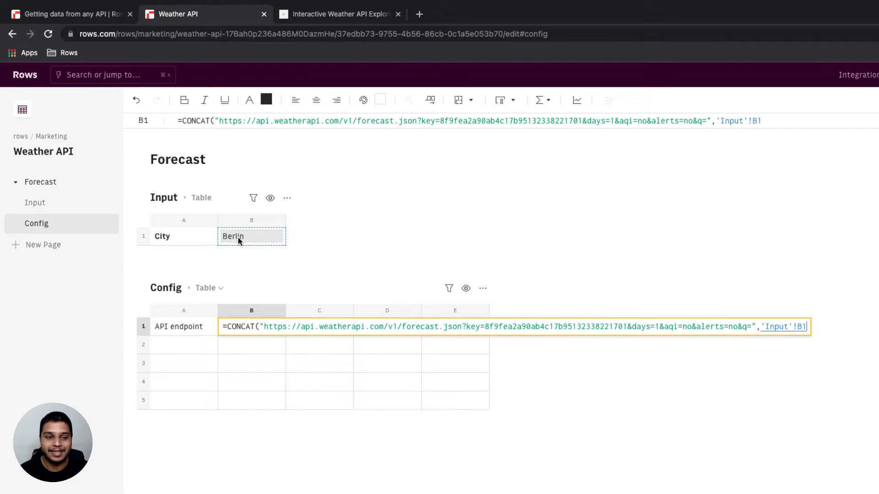
key("Return")
key("Left")
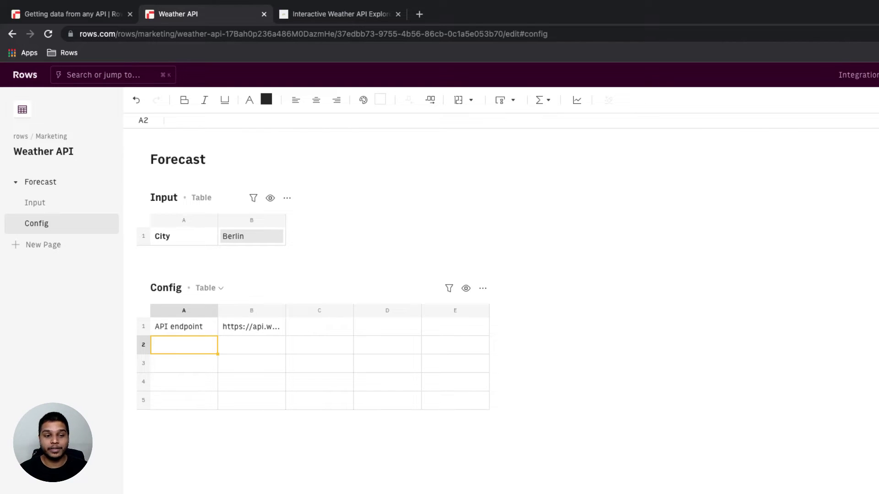
Step: Label Config A2 'GET request' and enter =GET(B1) in B2
type("GET reques")
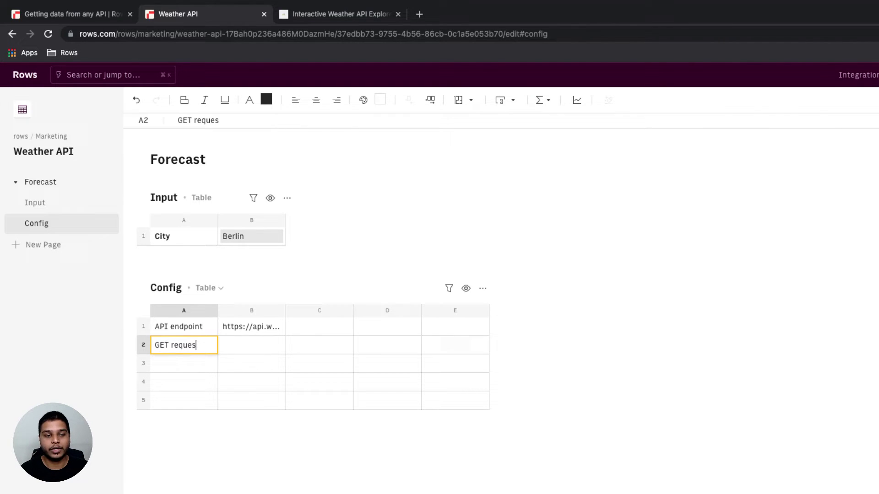
type("t")
key("Tab")
type("=get")
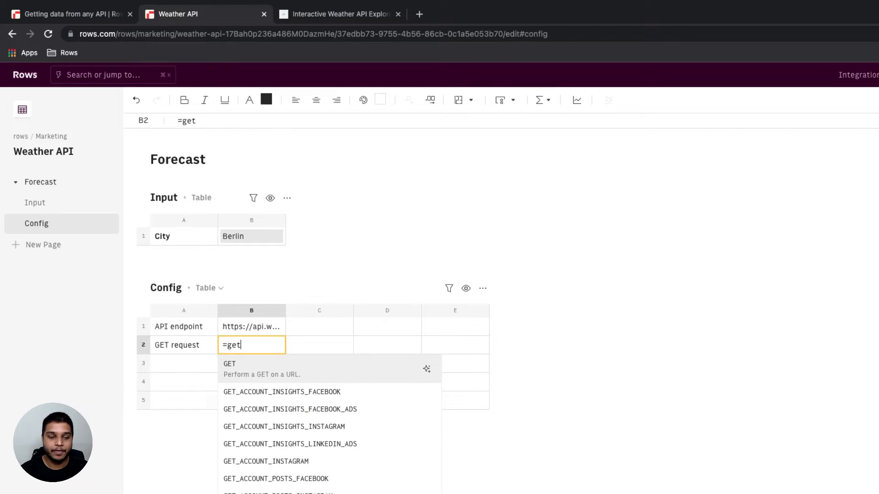
key("Tab")
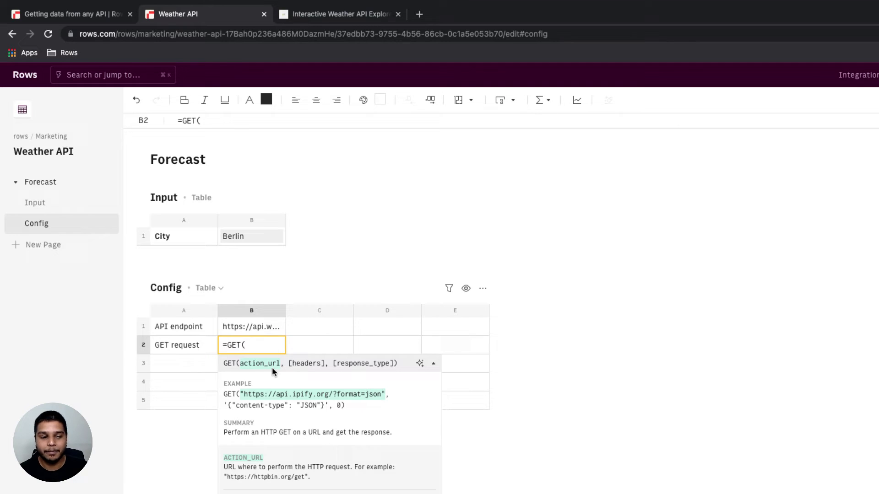
left_click(261, 329)
type(")")
key("Return")
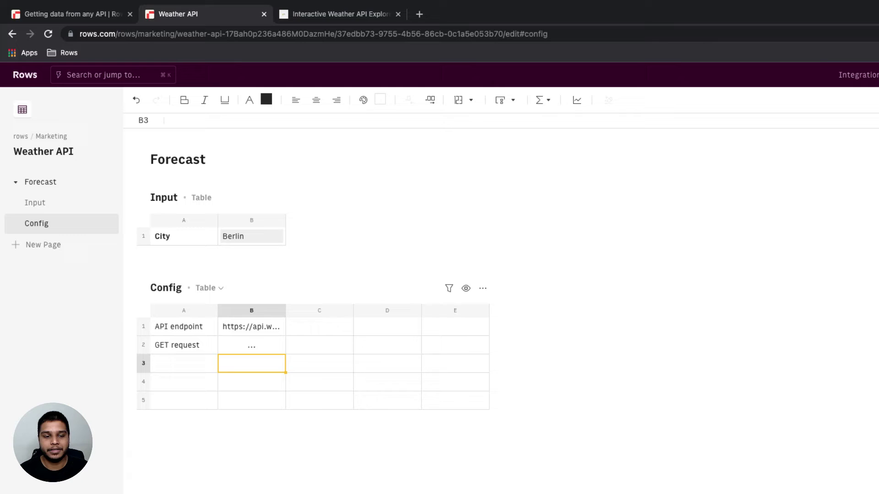
left_click(268, 350)
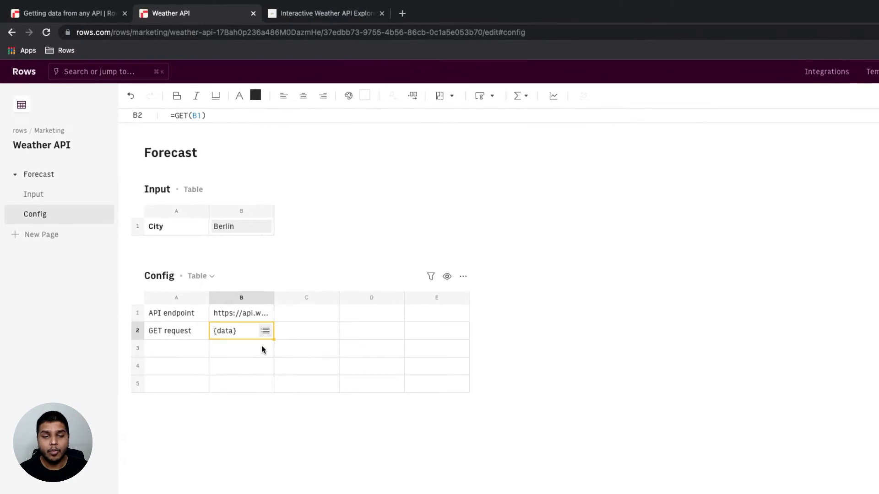
Step: Open B2's data panel and expand forecast > forecastday > 0 > hour > 0
left_click(265, 330)
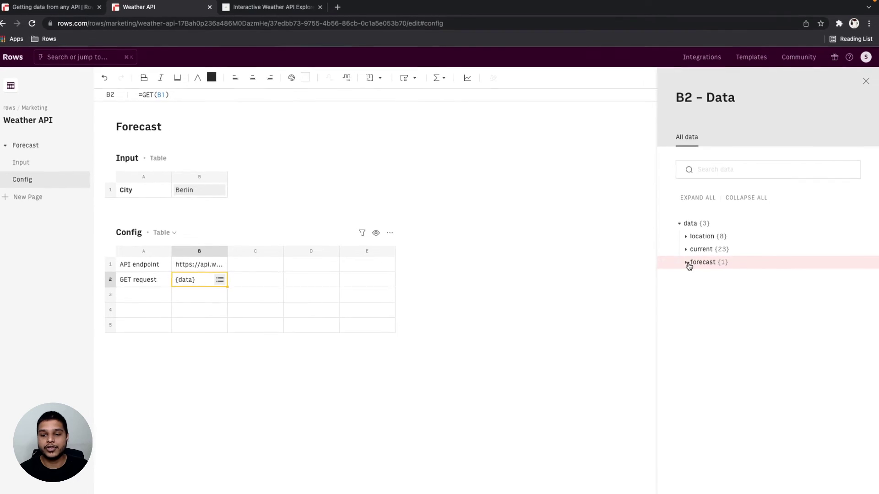
left_click(688, 264)
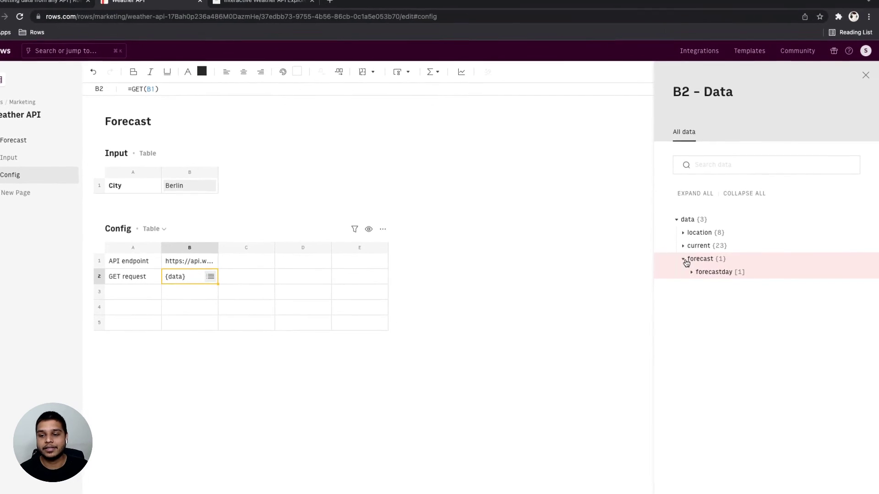
left_click(687, 274)
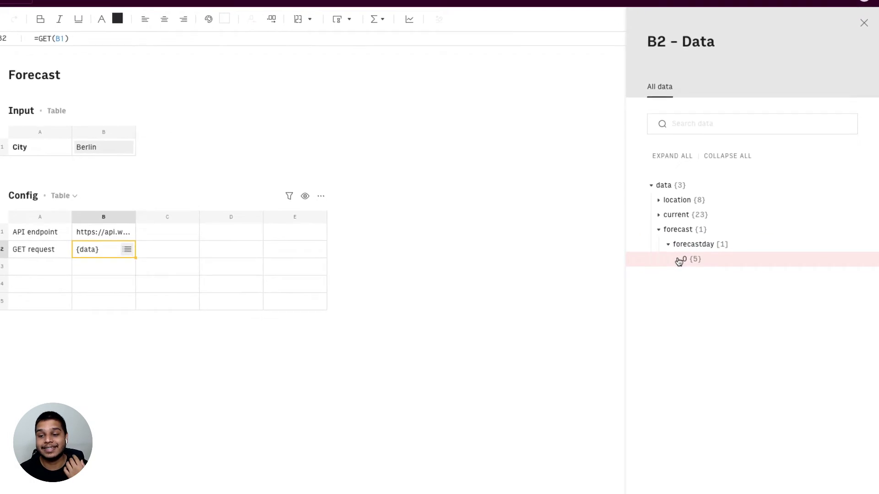
left_click(685, 268)
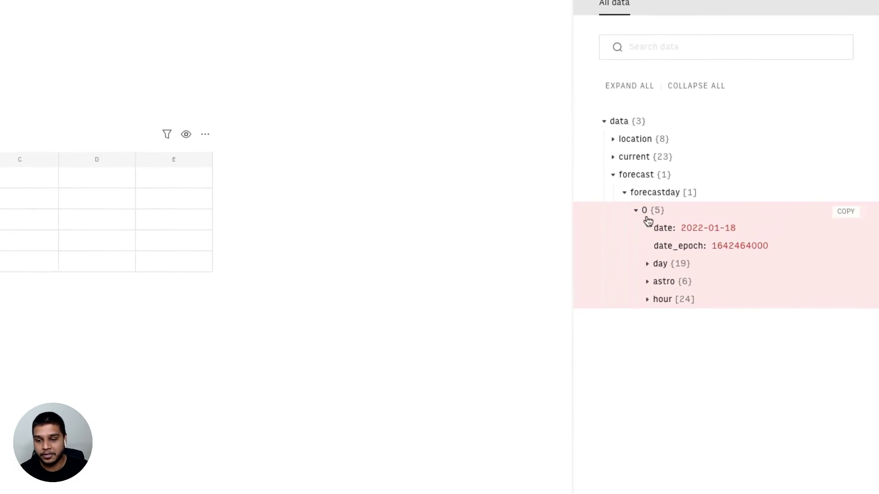
left_click(672, 309)
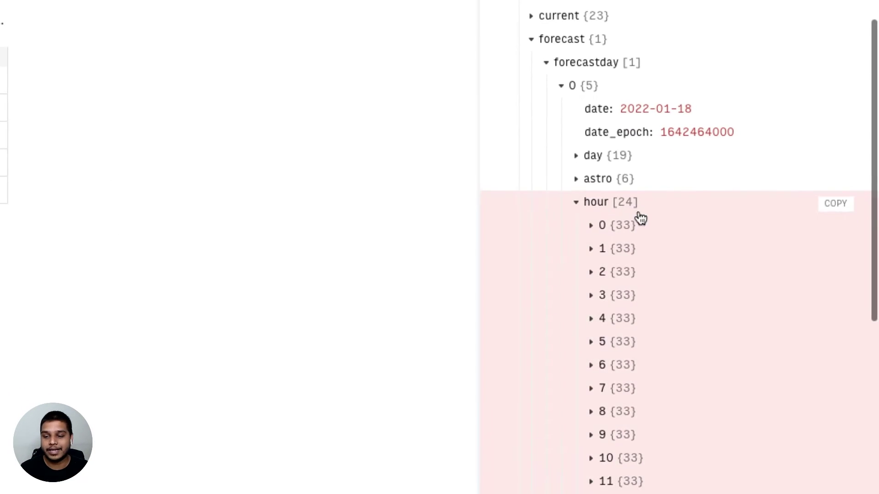
left_click(642, 247)
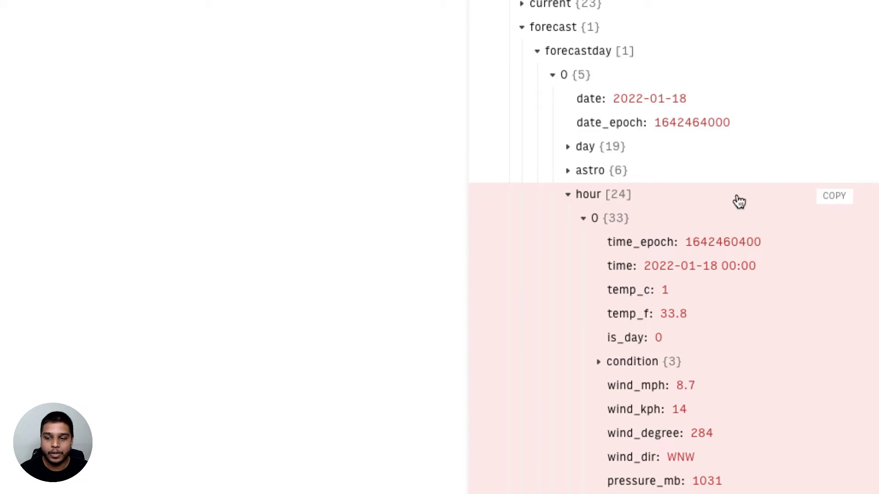
Step: Paste the hour node's PARSE formula into B3 and label A3 'Hourly forecast'
left_click(832, 201)
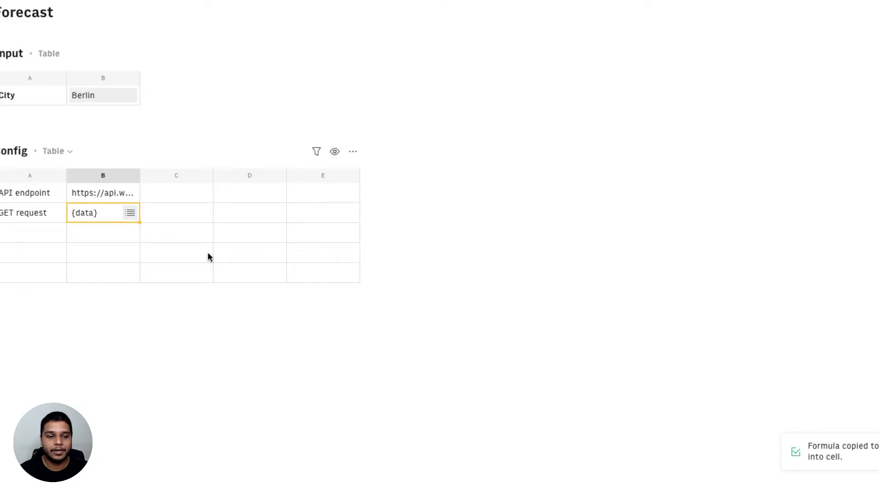
left_click(230, 264)
key("ctrl+v")
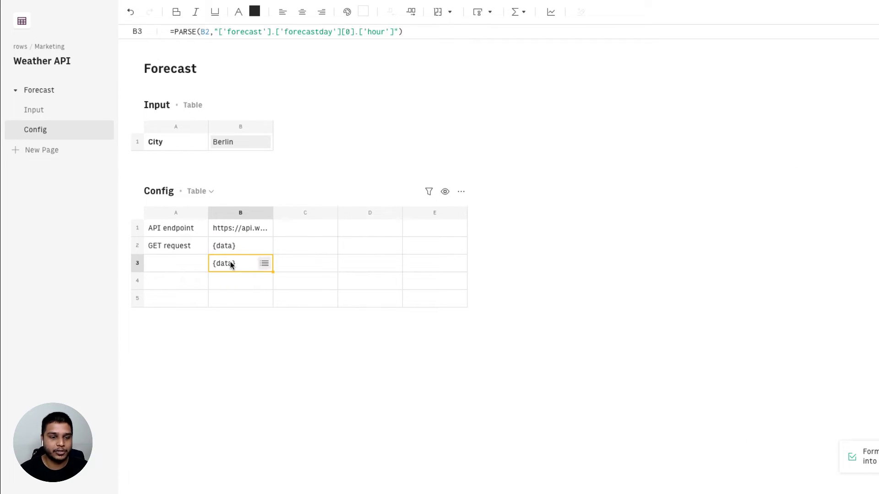
key("Left")
type("Hourly ")
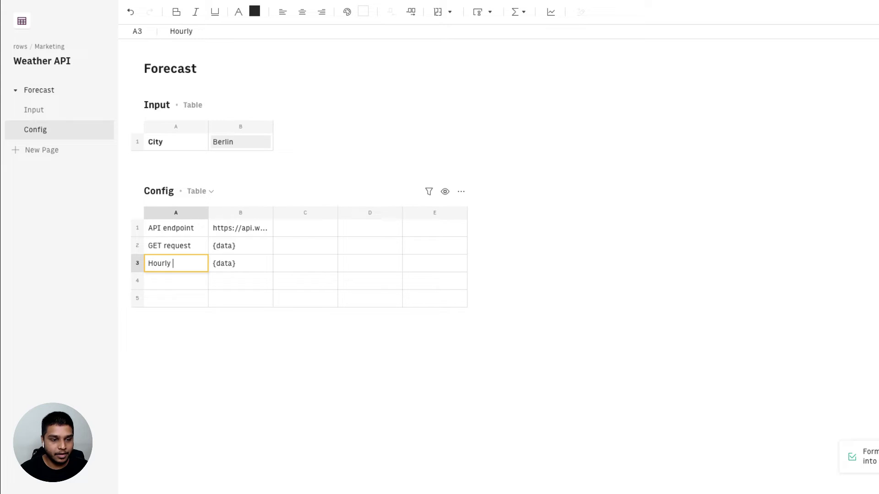
type("forecast")
key("Tab")
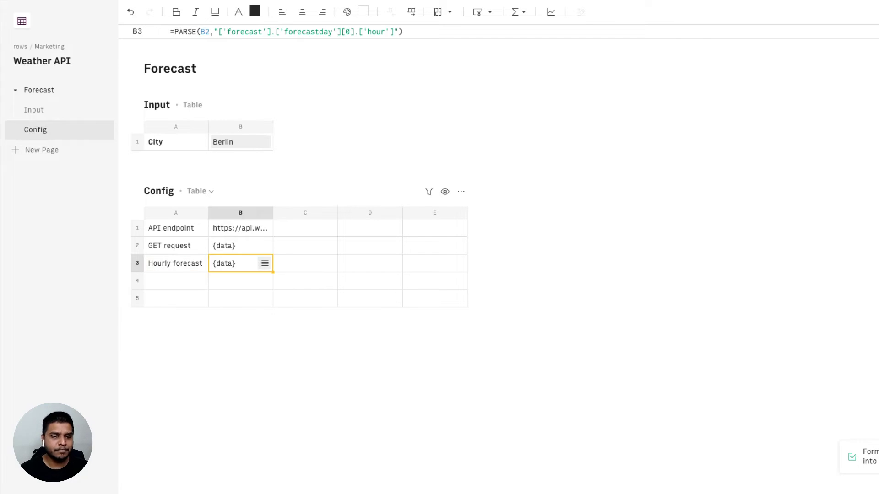
left_click(199, 267)
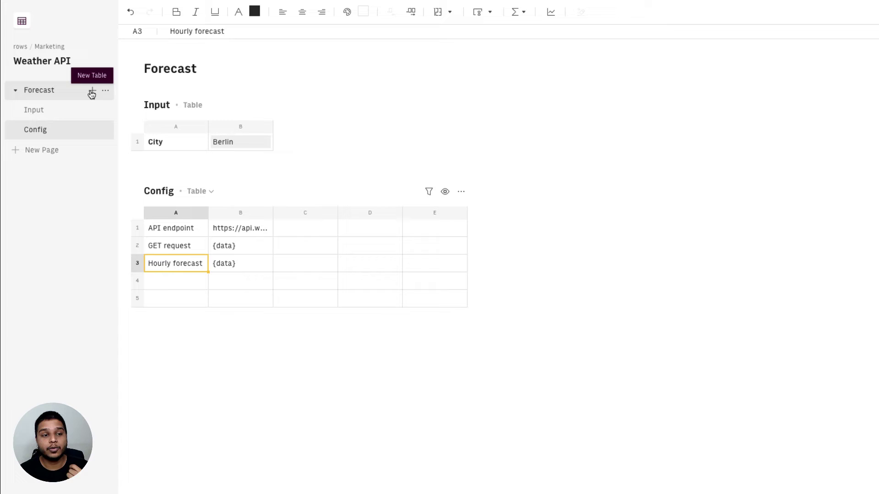
Step: Add a new table to the Forecast page and name it Log
left_click(91, 91)
double_click(47, 148)
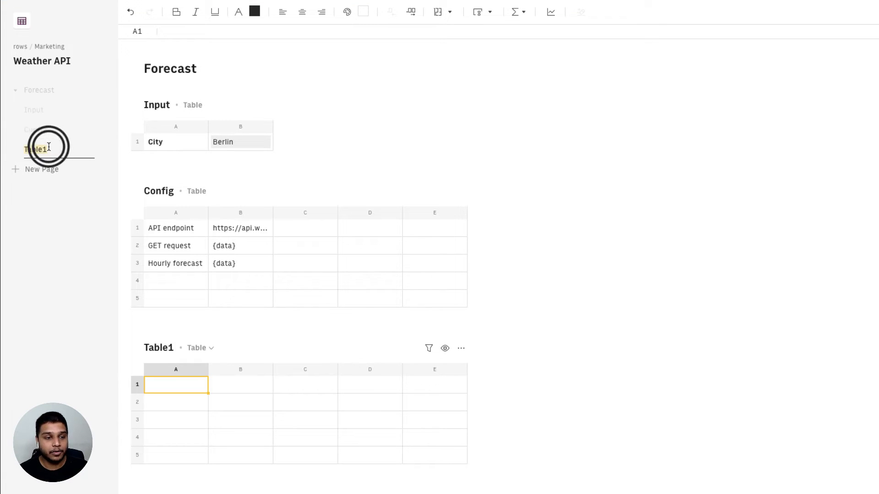
type("Log")
key("Return")
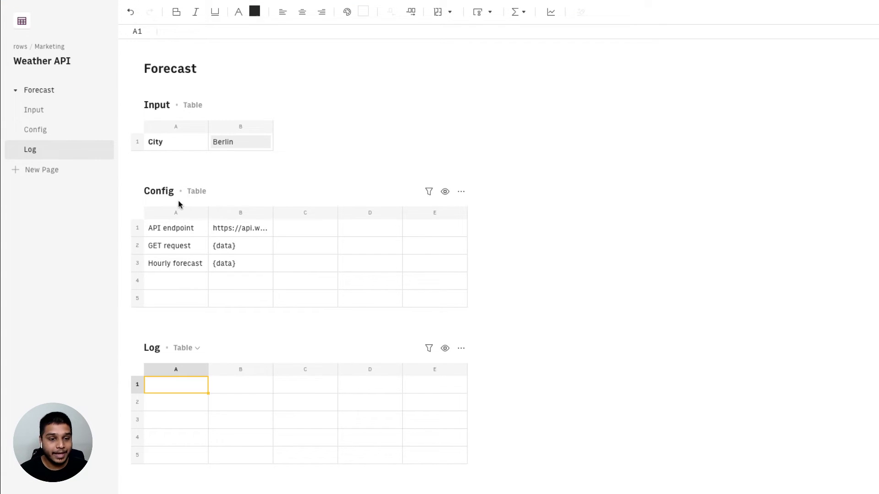
Step: With B3's hourly data shown, enter headers 'time' and 'temp_c' in Log A1:B1
left_click(223, 262)
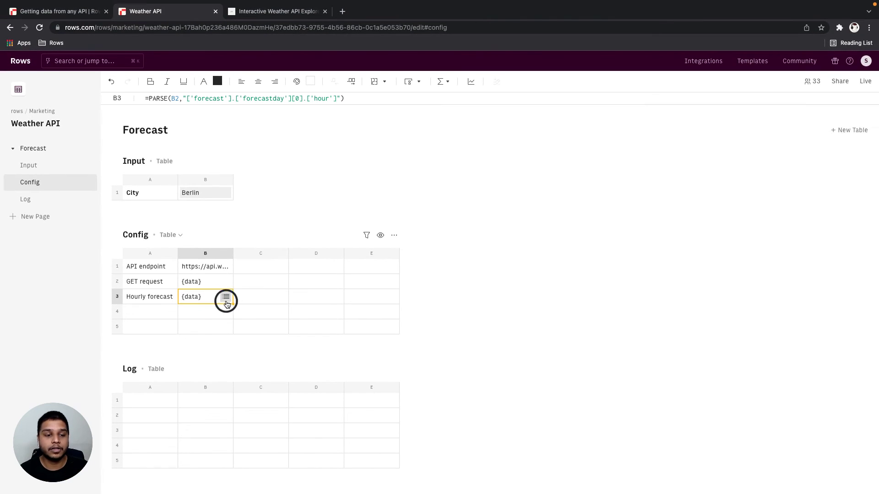
left_click(264, 263)
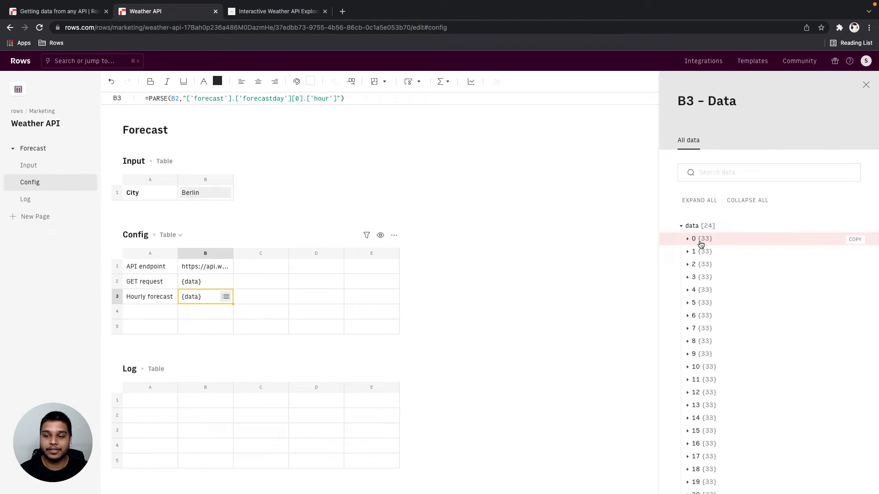
left_click(700, 239)
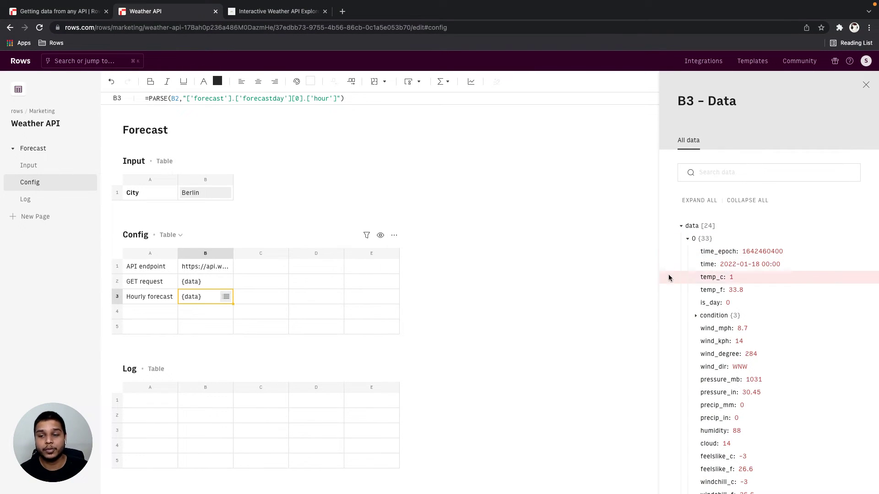
left_click(150, 400)
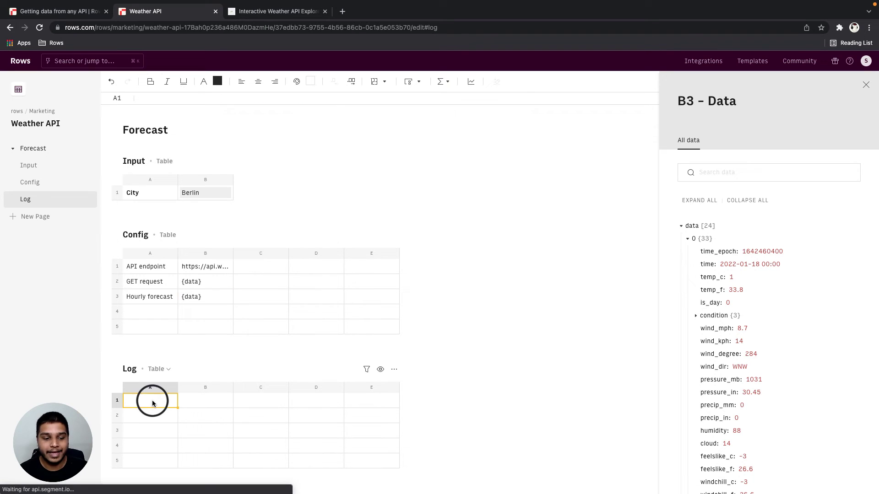
type("time")
key("Tab")
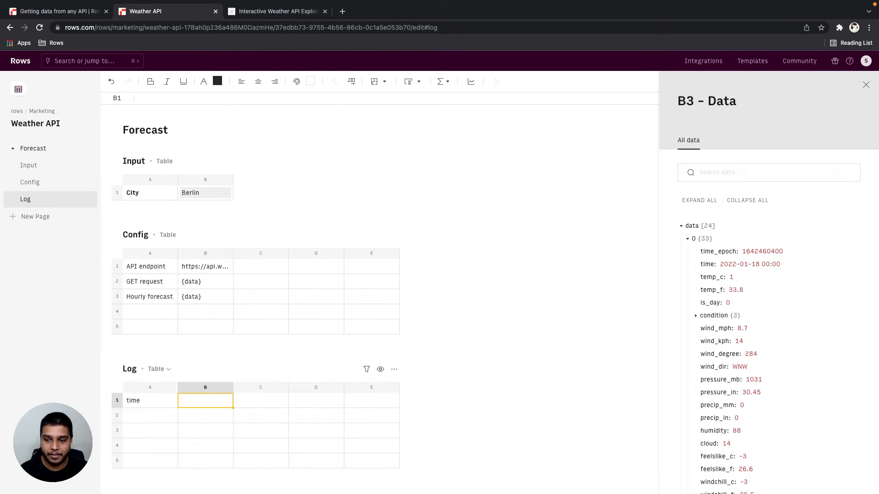
type("temp_c")
key("Tab")
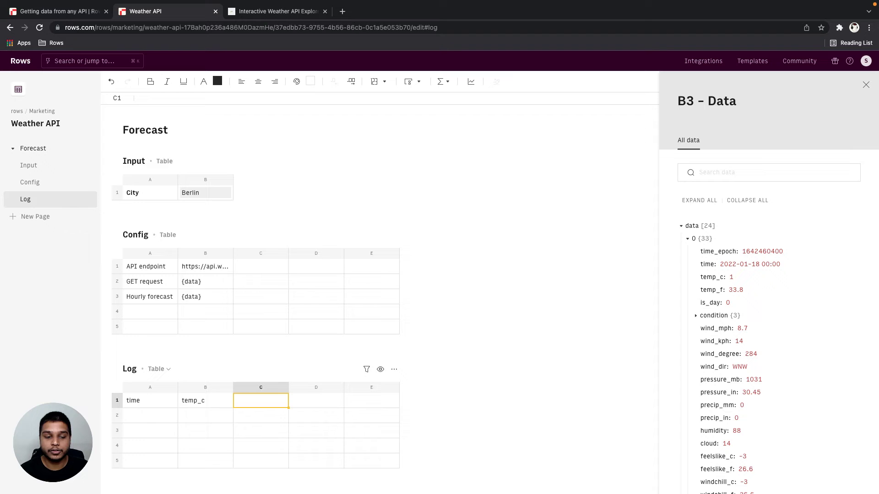
left_click_drag(159, 405, 211, 403)
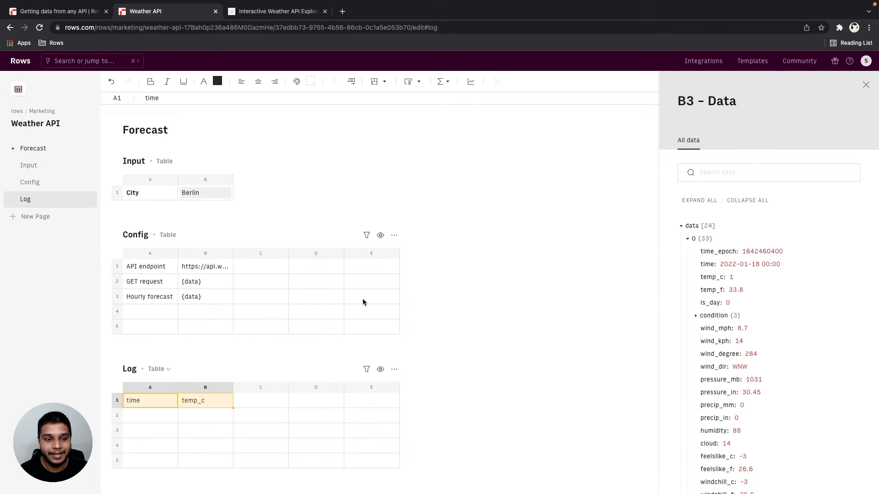
Step: Enter =OVERWRITE(B3,'Log'!A1:B1) in Config B4 to fill the Log table
left_click(199, 313)
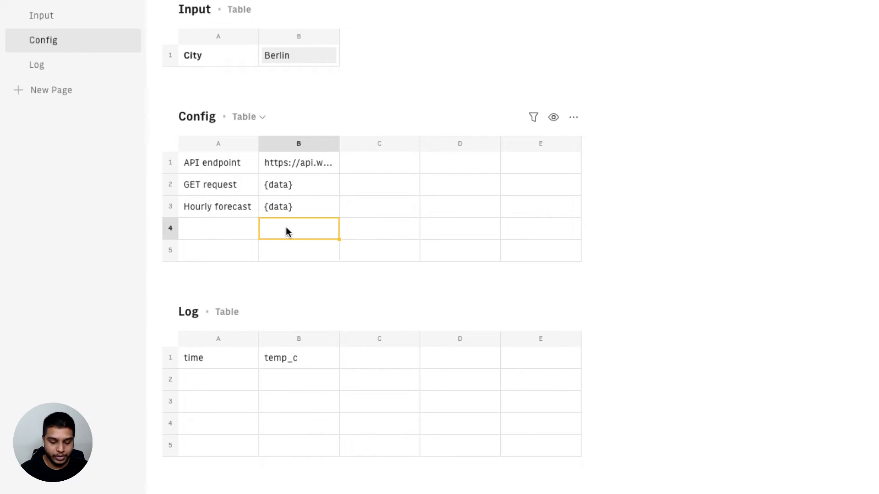
type("=OVERWRITE(")
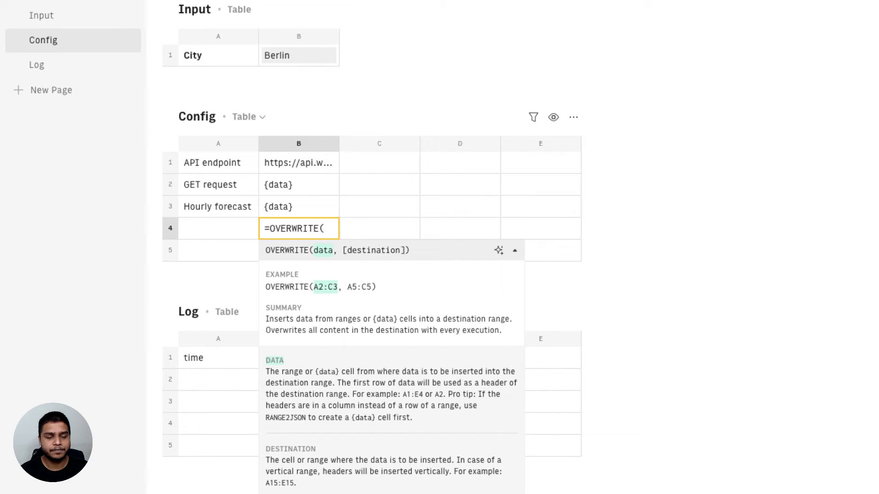
type("B3")
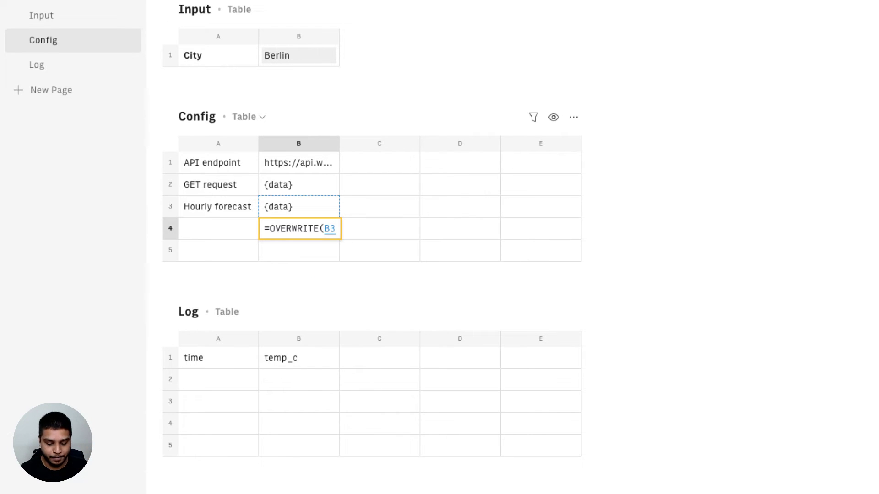
type(",")
left_click(218, 360)
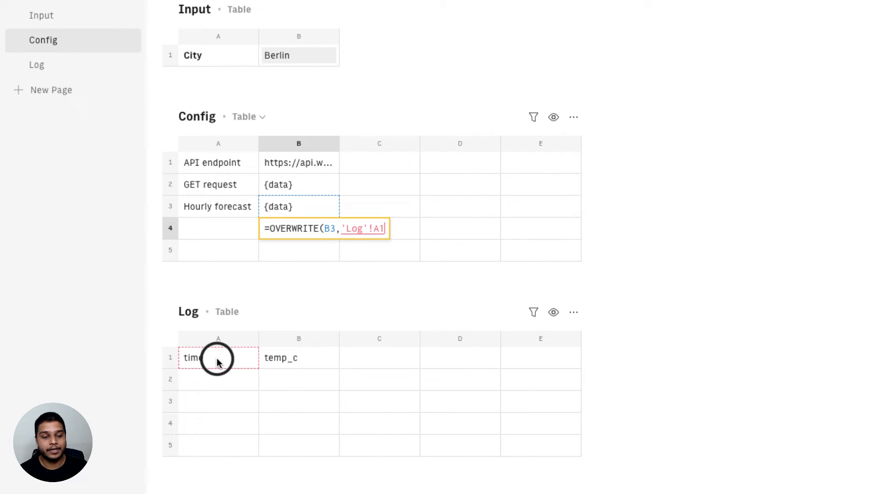
left_click_drag(217, 362, 289, 362)
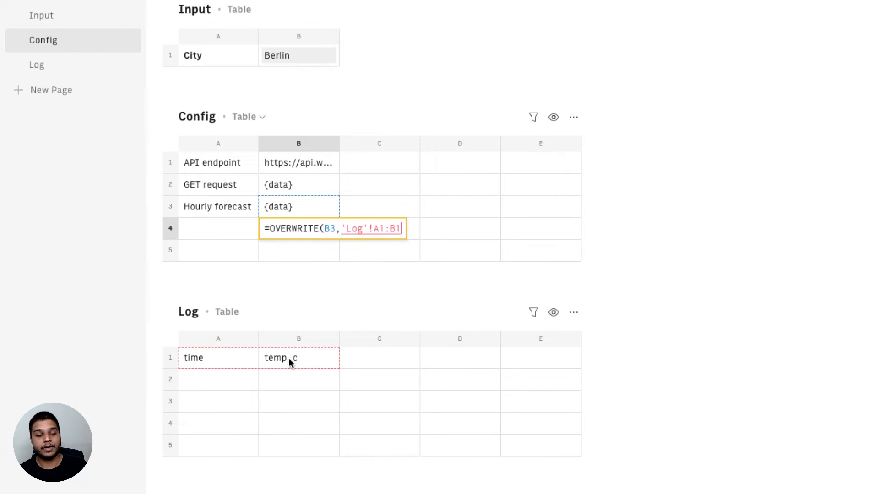
key("Return")
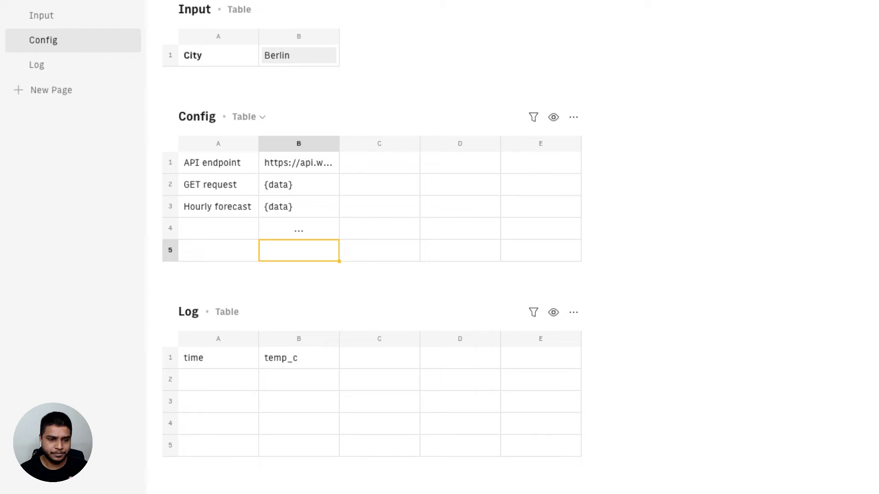
Step: Label Config A4 'Add to log'
scroll(308, 337, "down", 7)
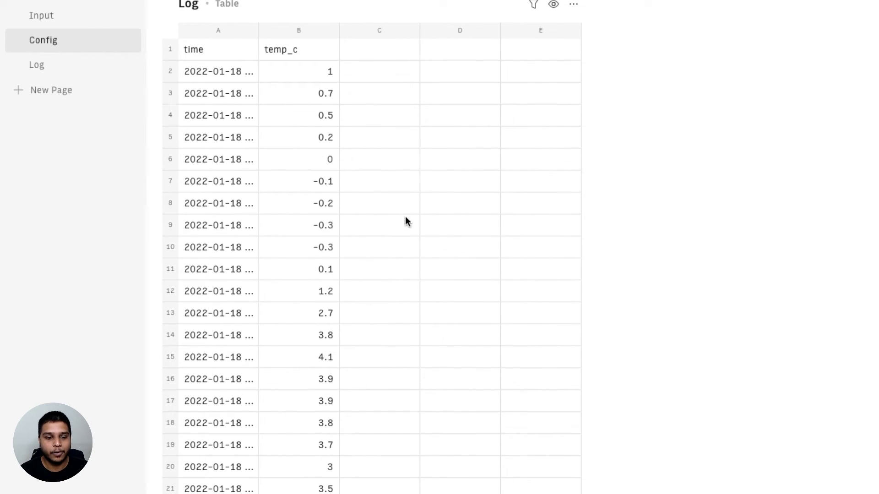
scroll(405, 216, "up", 4)
left_click(218, 104)
type("Add")
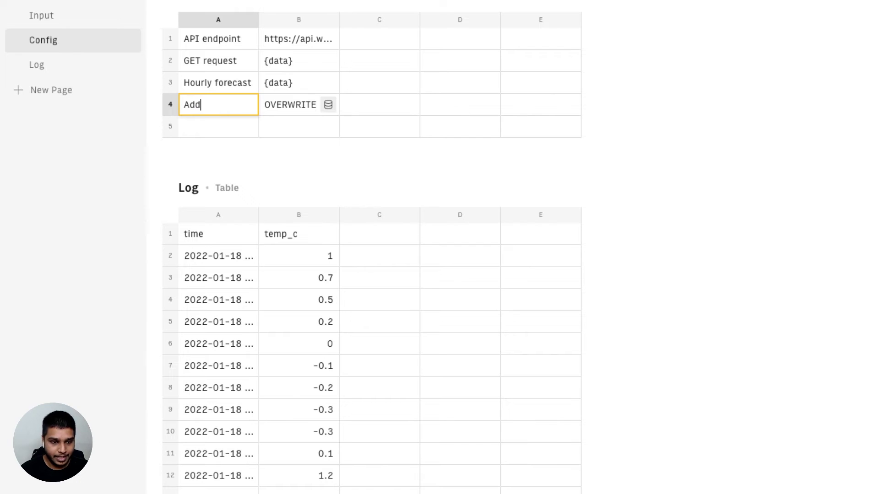
type(" to log")
key("Tab")
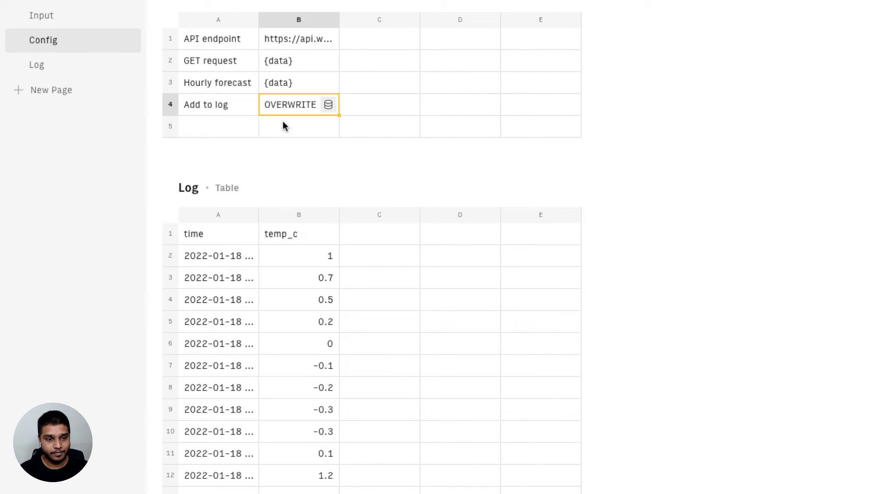
Step: Create a chart from Log columns A–B with data range 'Log'!A:B
left_click(231, 218)
left_click(291, 215, "shift")
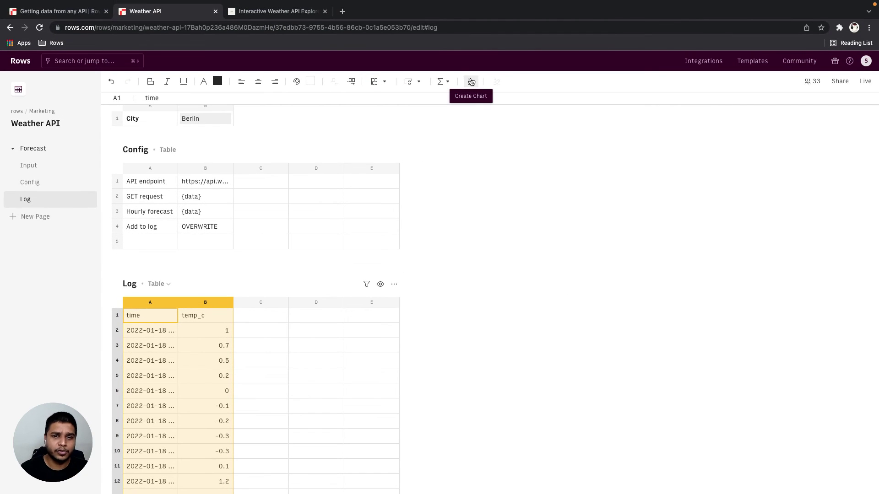
left_click(470, 82)
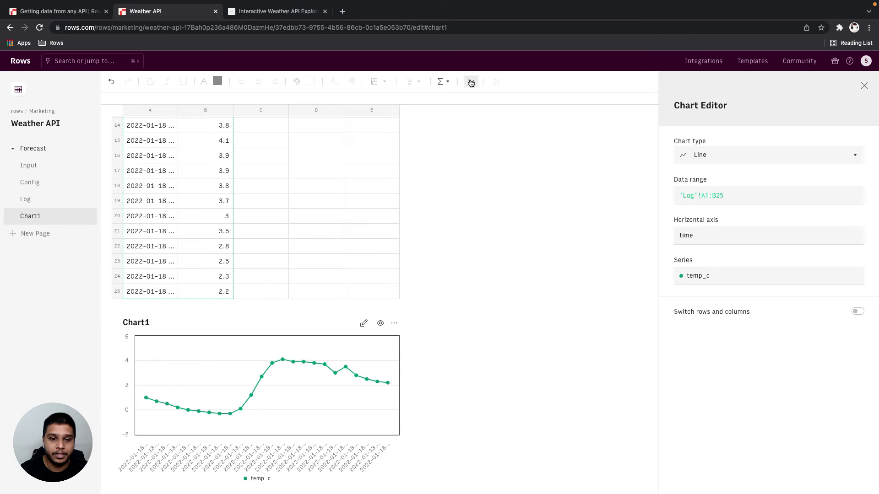
left_click(747, 196)
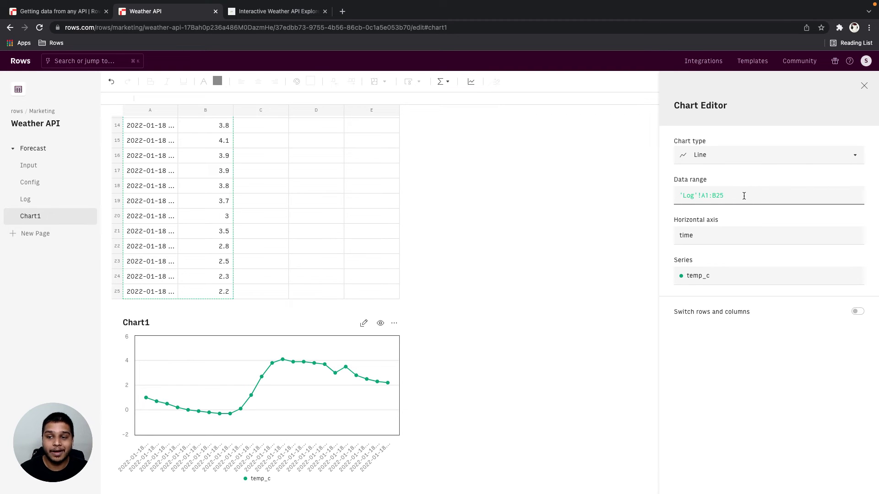
key("BackSpace")
key("BackSpace")
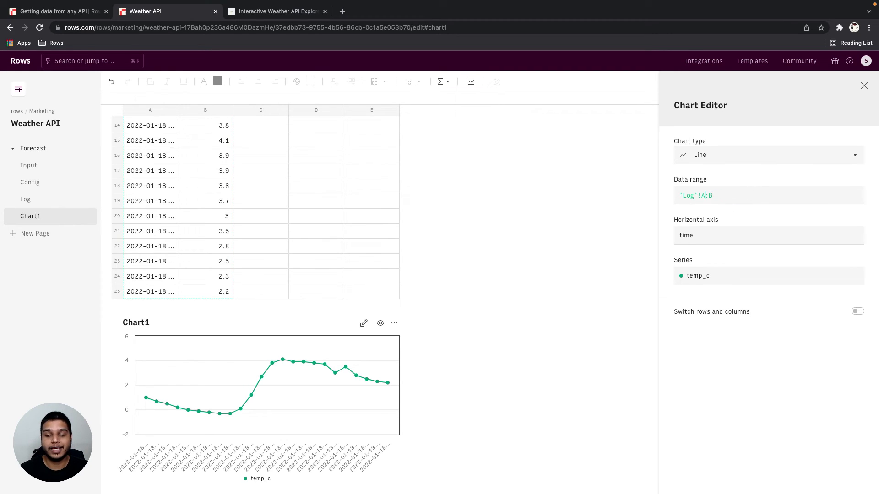
left_click(522, 314)
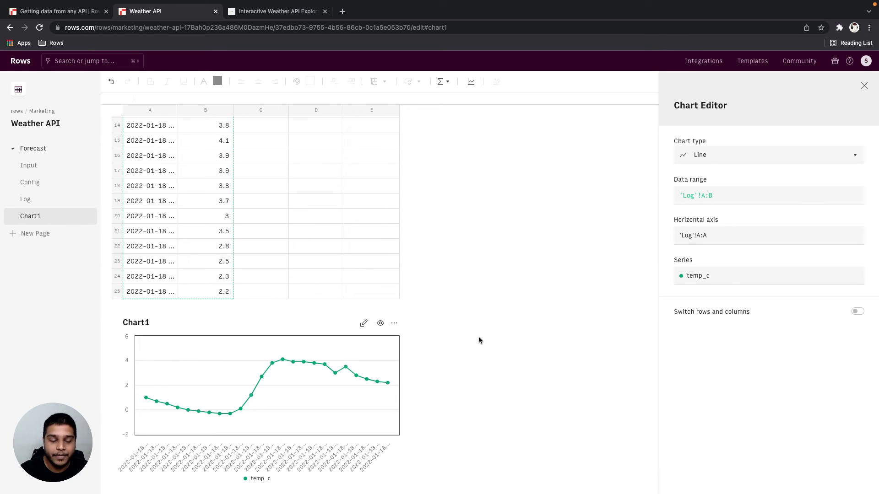
Step: Name the chart Report and move it between the Input and Config tables
double_click(134, 322)
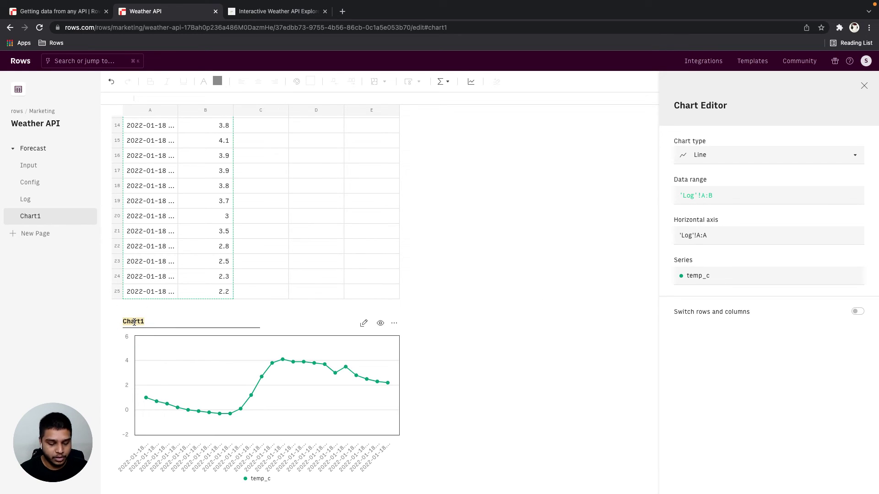
type("Report")
key("Return")
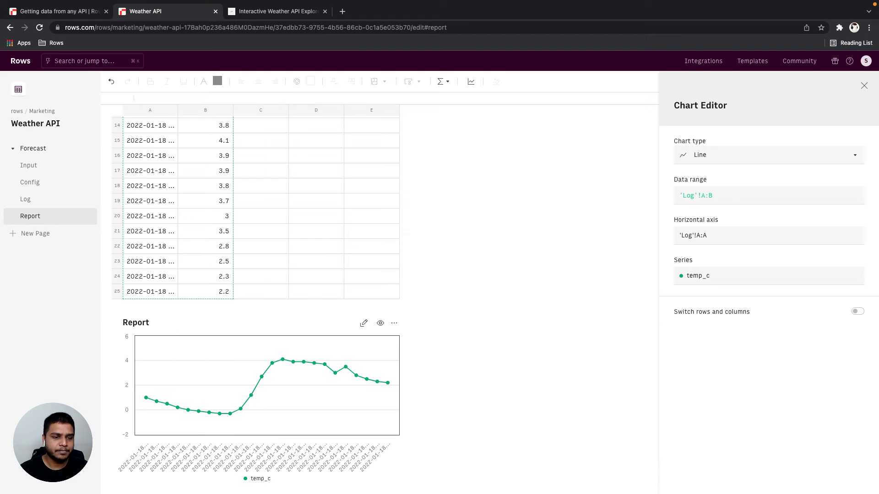
left_click_drag(52, 219, 50, 173)
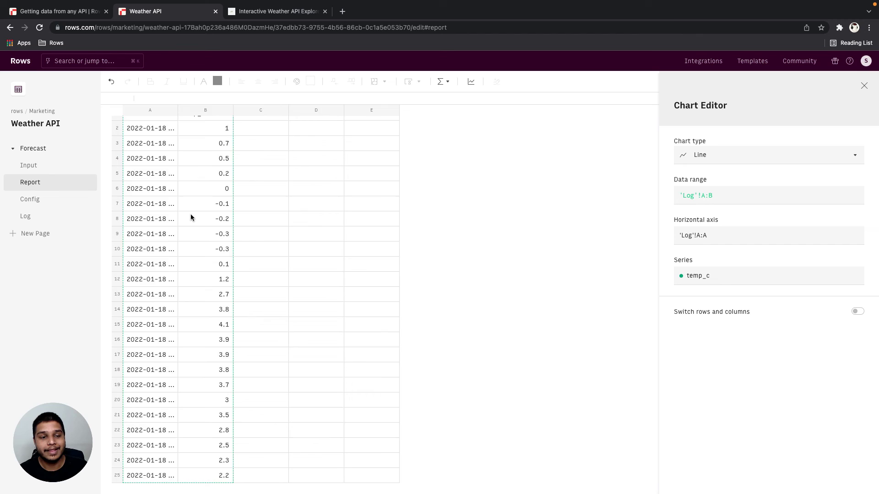
scroll(191, 213, "up", 10)
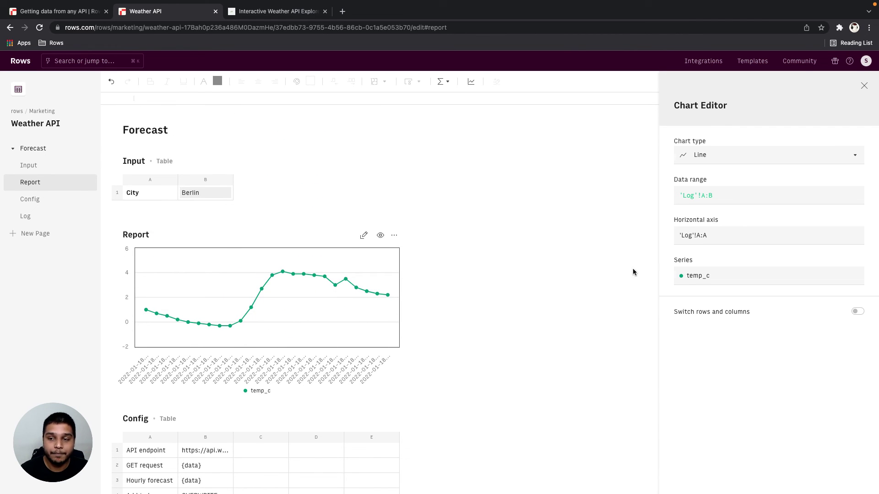
left_click(863, 86)
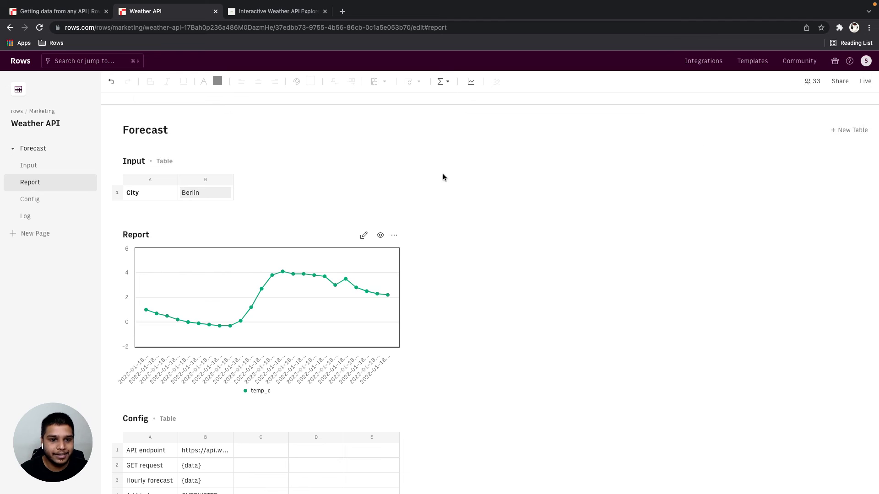
Step: Hide the Config table from the live page
scroll(443, 177, "down", 5)
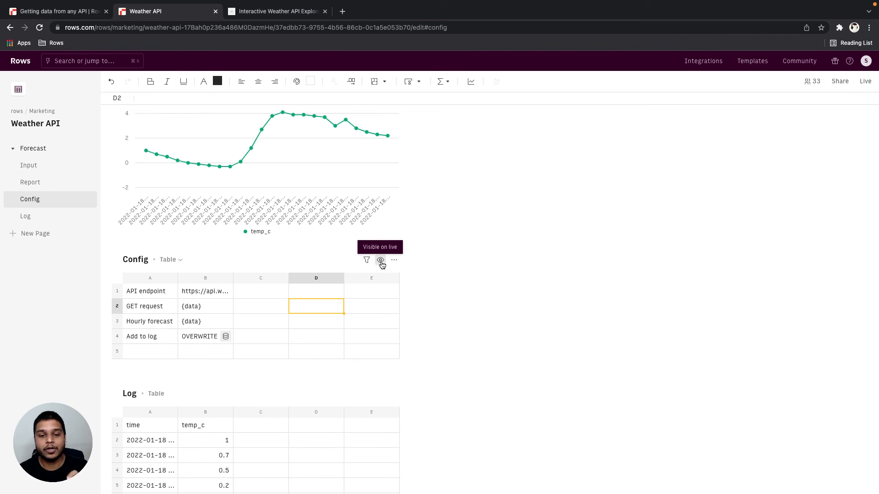
left_click(380, 266)
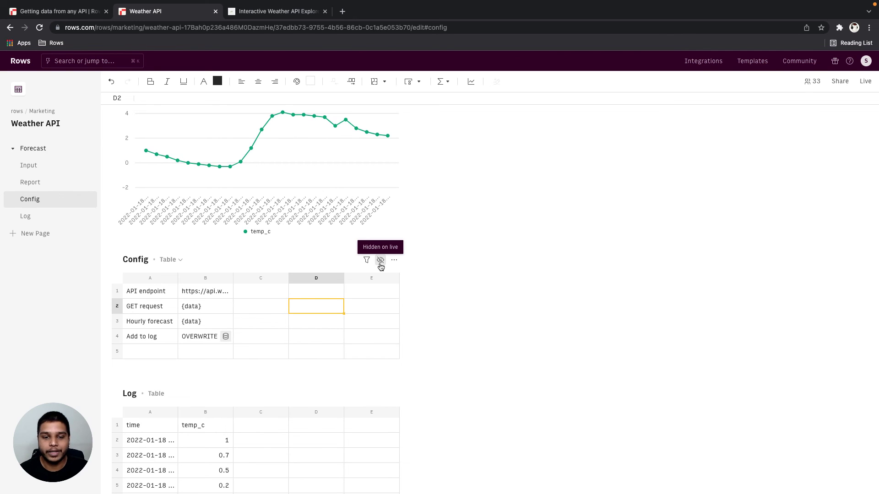
scroll(381, 265, "up", 4)
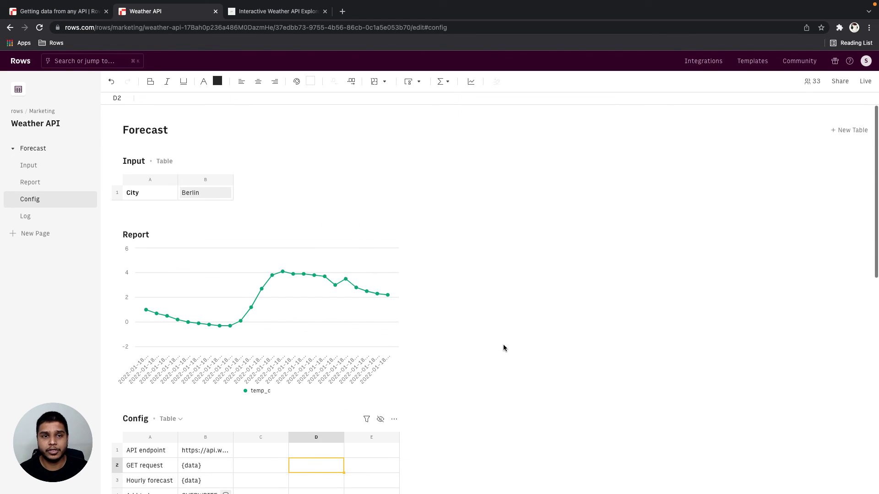
Step: Publish the spreadsheet to the world and load its public link in an incognito window
left_click(834, 85)
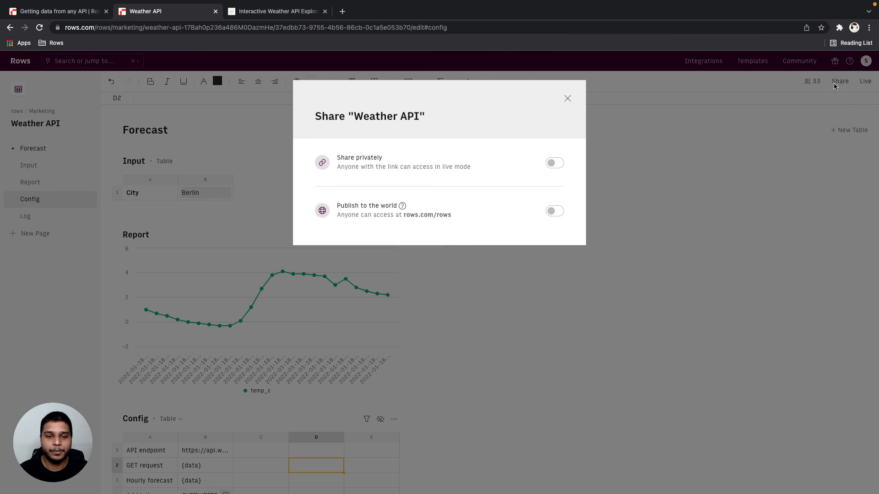
left_click(554, 211)
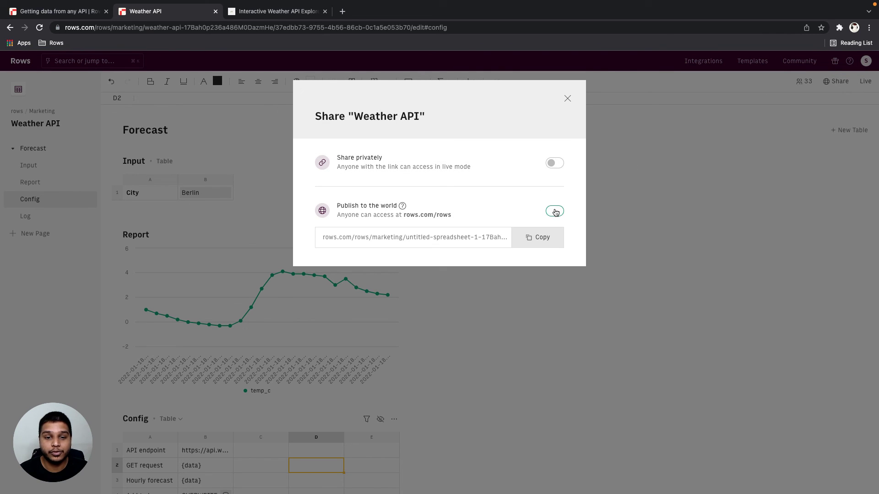
left_click(538, 235)
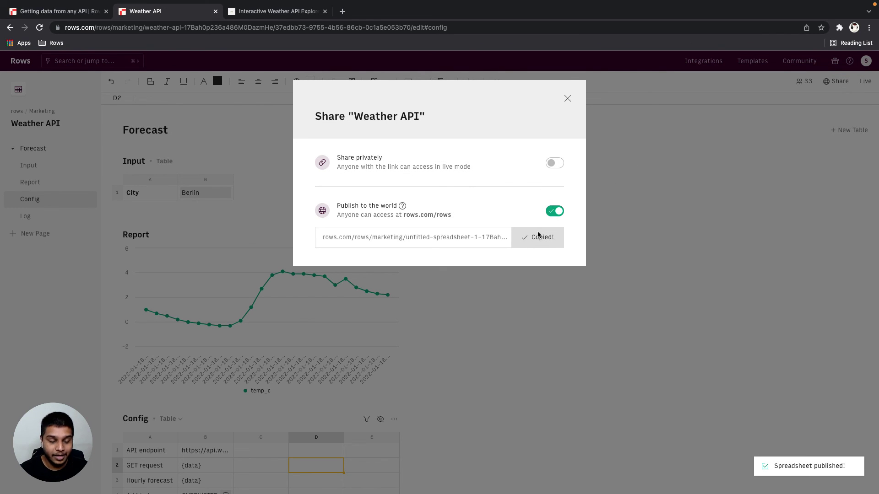
key("ctrl+shift+n")
key("ctrl+v")
key("Return")
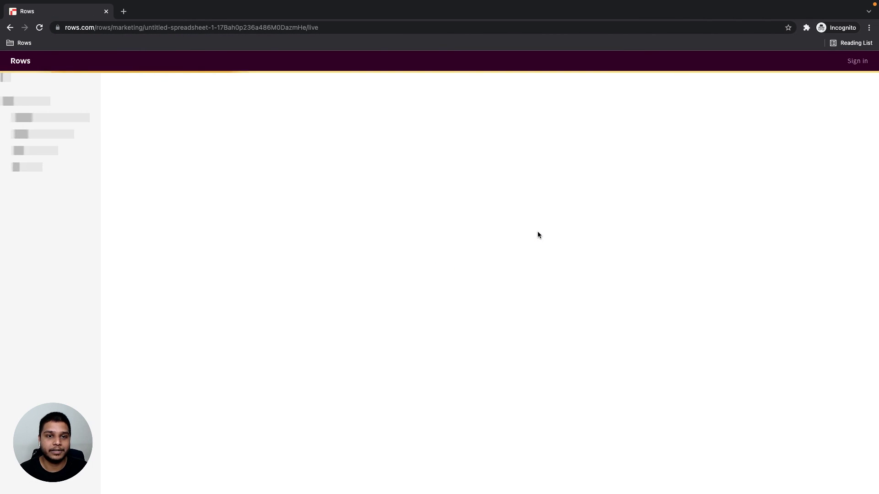
Step: On the live page, select the City value Berlin and start typing 'Por' for Porto
left_click(210, 154)
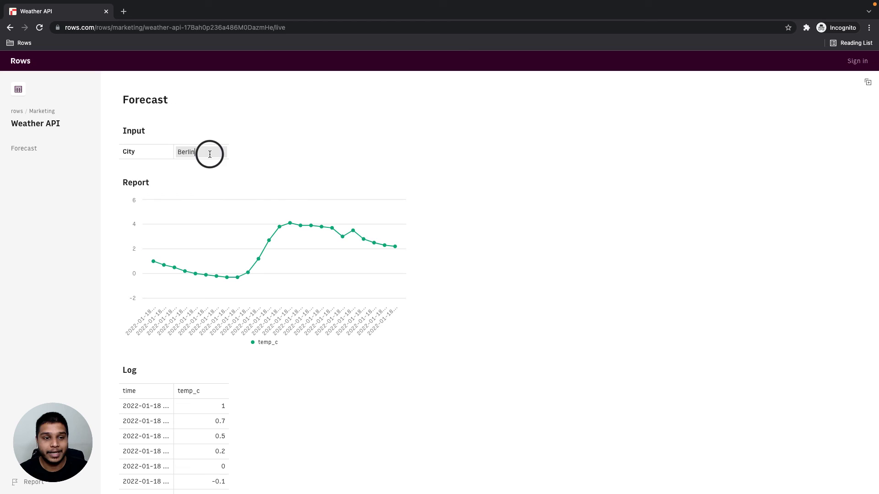
double_click(210, 154)
type("Por")
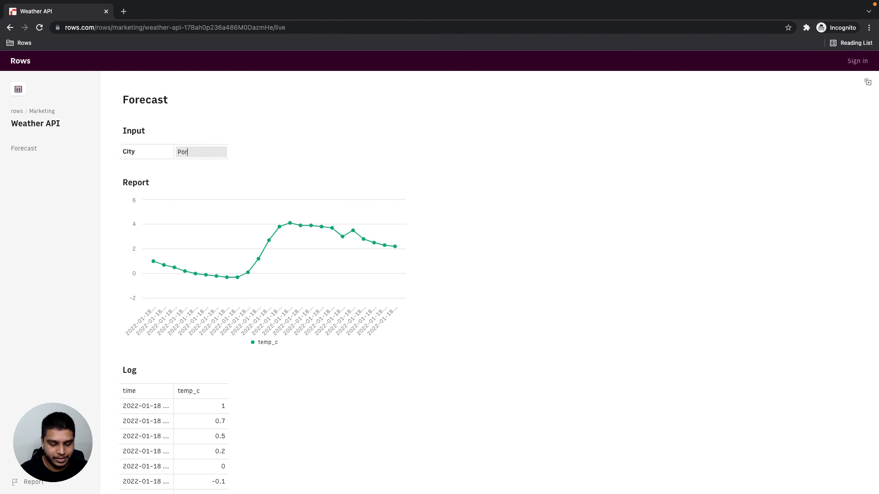